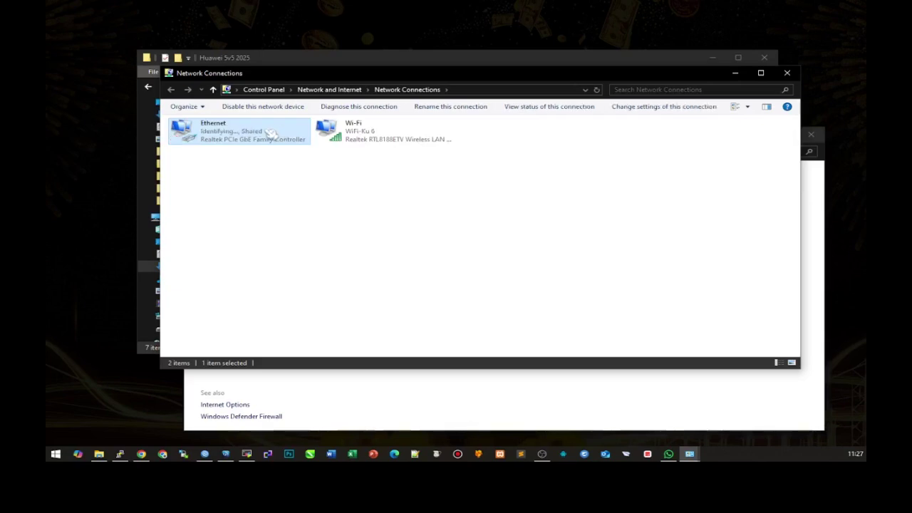
- Give the Ethernet adapter static IPv4 192.168.100.2 with subnet mask 255.255.255.0
{"action": "double_click", "coordinate": [270, 136]}
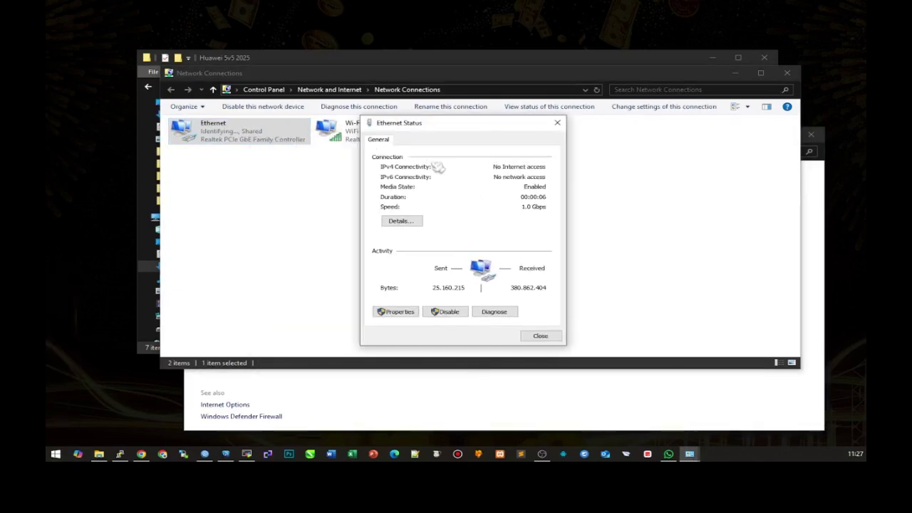
{"action": "left_click", "coordinate": [396, 312]}
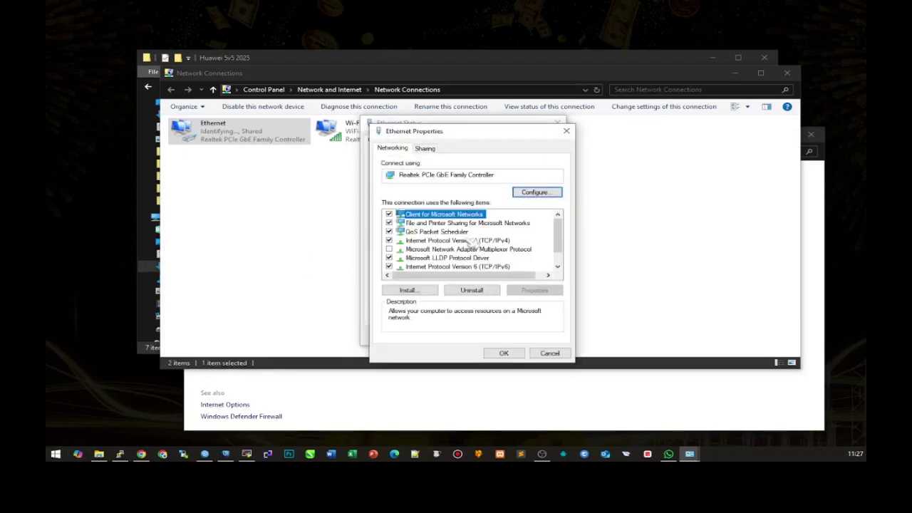
{"action": "double_click", "coordinate": [470, 241]}
{"action": "left_click", "coordinate": [409, 244]}
{"action": "left_click", "coordinate": [514, 256]}
{"action": "type", "text": "192"}
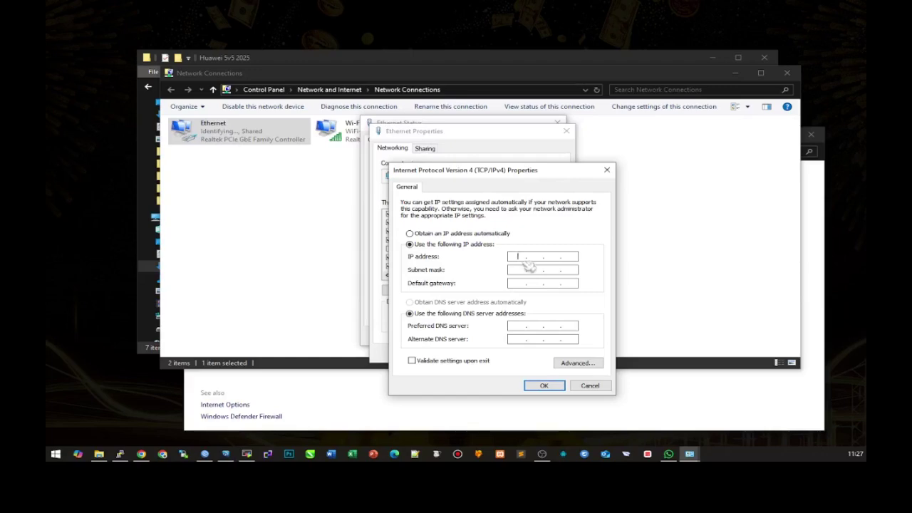
{"action": "type", "text": "1681.2"}
{"action": "key", "text": "Tab"}
{"action": "left_click", "coordinate": [544, 386]}
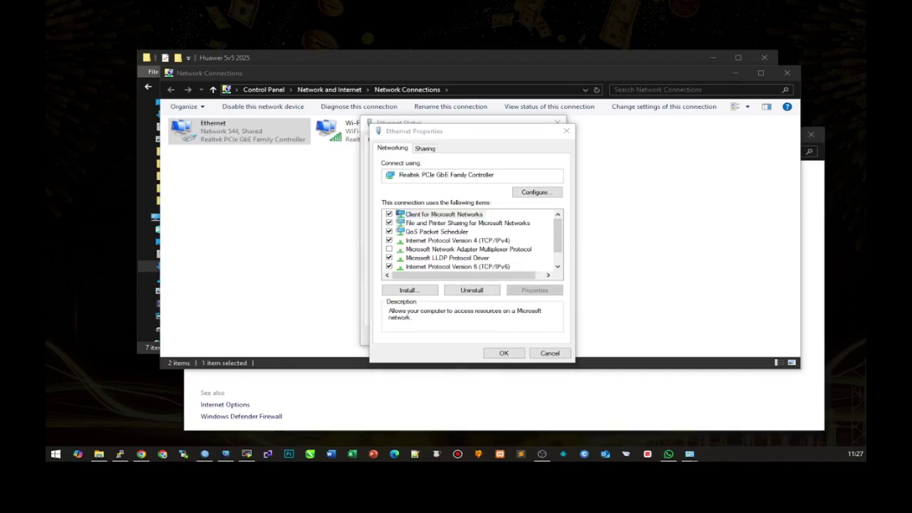
- Confirm the Ethernet properties, close its status window and bring up Chrome
{"action": "left_click", "coordinate": [504, 352]}
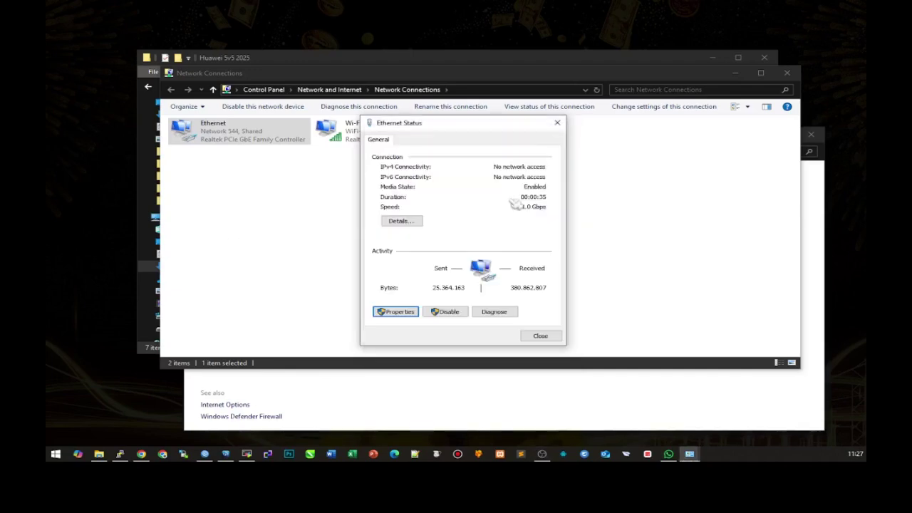
{"action": "left_click", "coordinate": [534, 335]}
{"action": "left_click", "coordinate": [163, 454]}
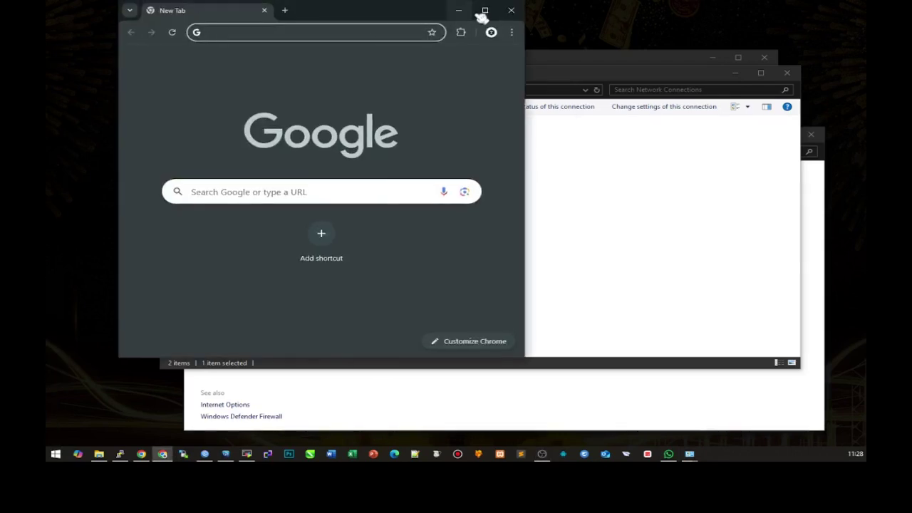
- Maximize Chrome and load the router login page at 192.168.100.1
{"action": "left_click", "coordinate": [479, 13]}
{"action": "type", "text": "192.168.100"}
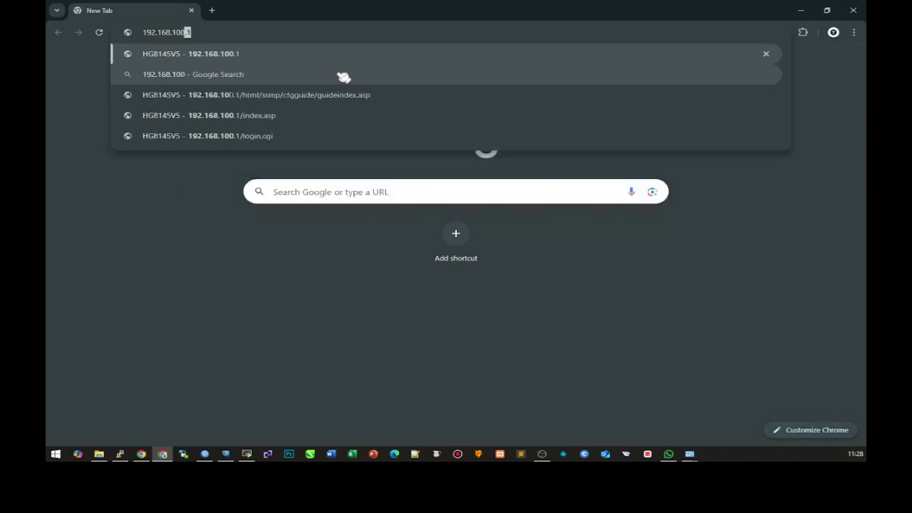
{"action": "key", "text": "Return"}
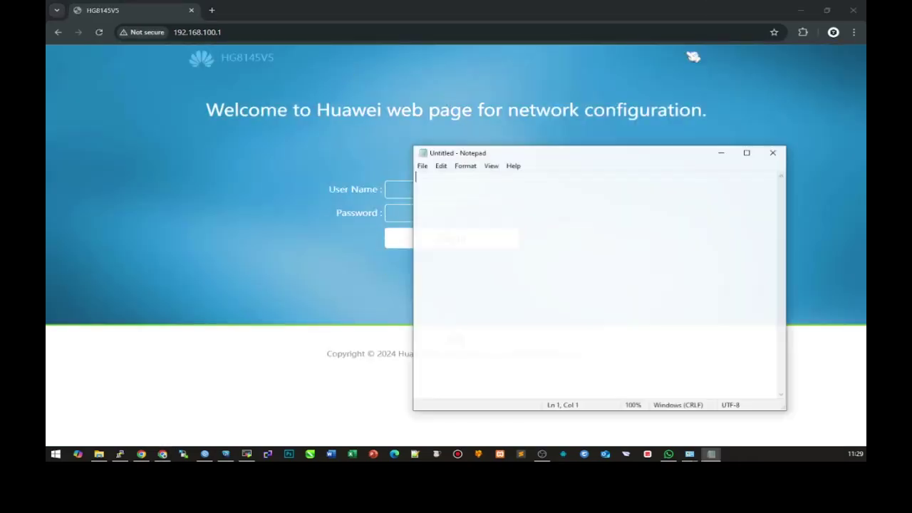
- Write the note: 'Huawei HG8145v5 ex Si Merah - 2025' heading, IP 192.168.100.1, login and password lines
{"action": "left_click_drag", "start_coordinate": [530, 152], "coordinate": [651, 122]}
{"action": "type", "text": "Huawei HG8145v5 ex"}
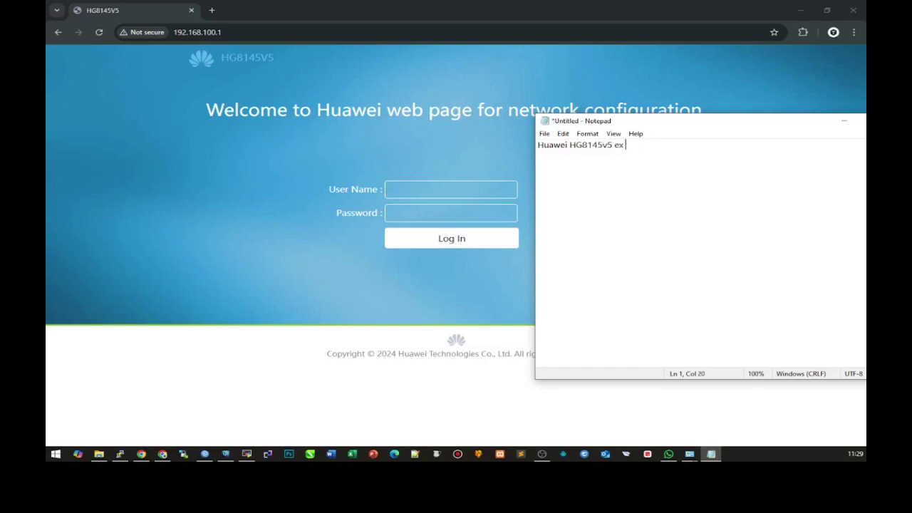
{"action": "type", "text": "i Merah - 2025 login :"}
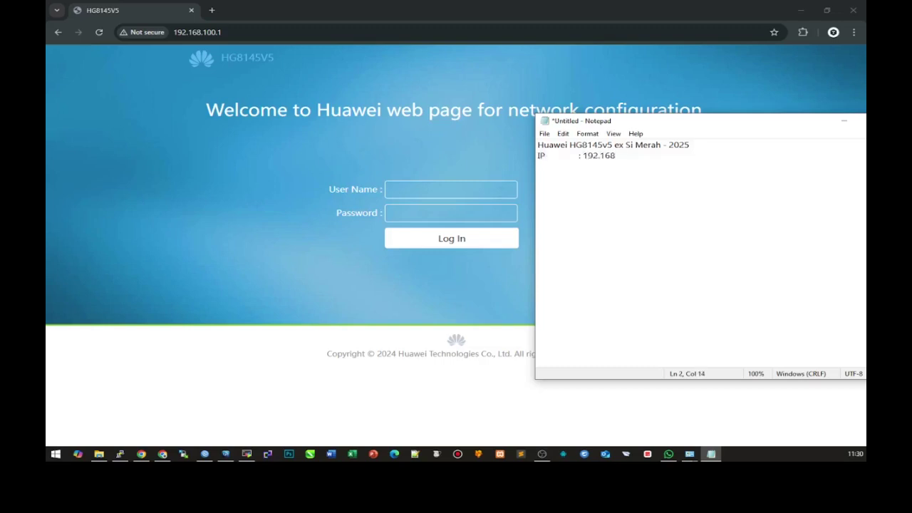
{"action": "type", "text": "Login"}
{"action": "type", "text": "\t: Support Pass\t:"}
{"action": "type", "text": " theworldinyourhand"}
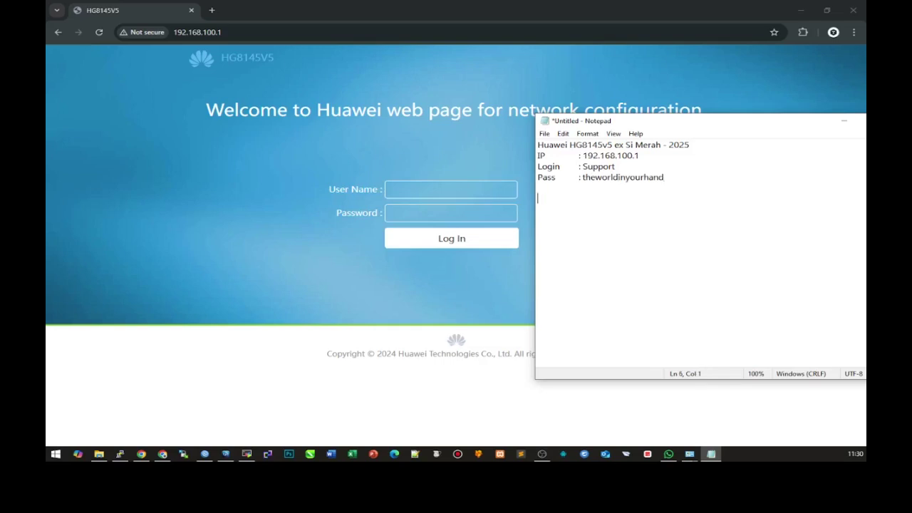
- Sign in to the router with the user name and the password copied from the notes
{"action": "left_click", "coordinate": [229, 33]}
{"action": "left_click", "coordinate": [411, 191]}
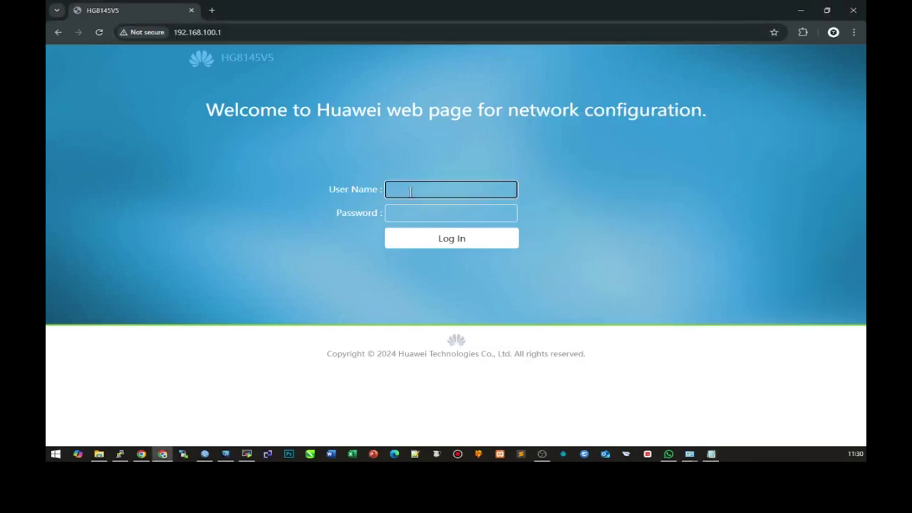
{"action": "key", "text": "Tab"}
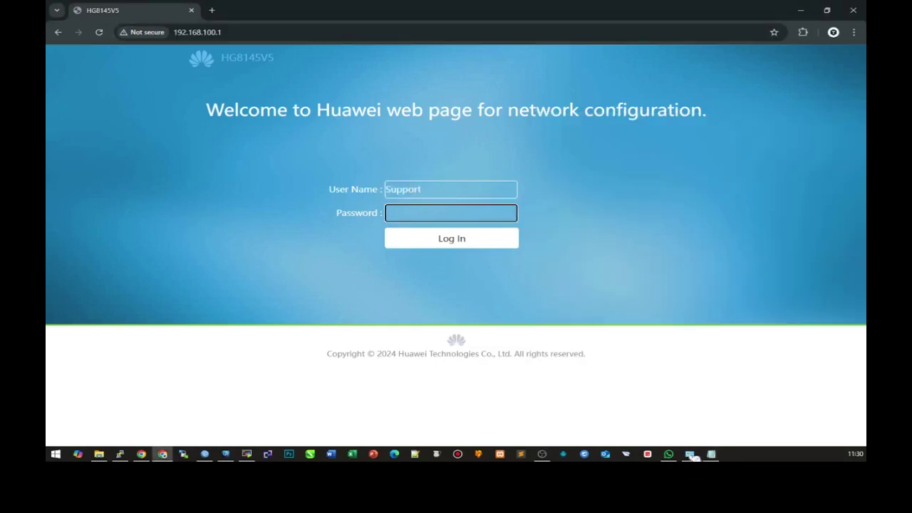
{"action": "left_click", "coordinate": [711, 454]}
{"action": "left_click_drag", "start_coordinate": [670, 179], "coordinate": [592, 180]}
{"action": "right_click", "coordinate": [591, 180]}
{"action": "left_click", "coordinate": [594, 211]}
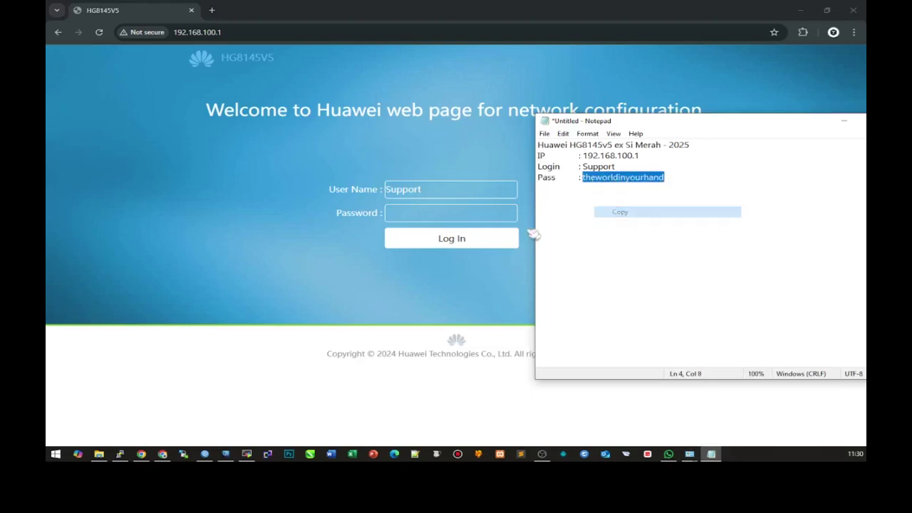
{"action": "key", "text": "alt+Tab"}
{"action": "key", "text": "ctrl+v"}
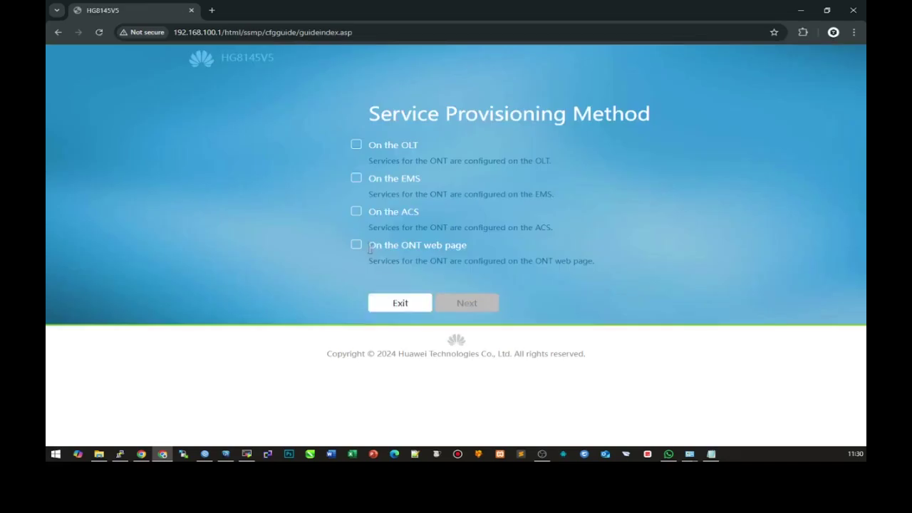
- Exit the provisioning guide and go to the Advanced settings
{"action": "left_click", "coordinate": [397, 305]}
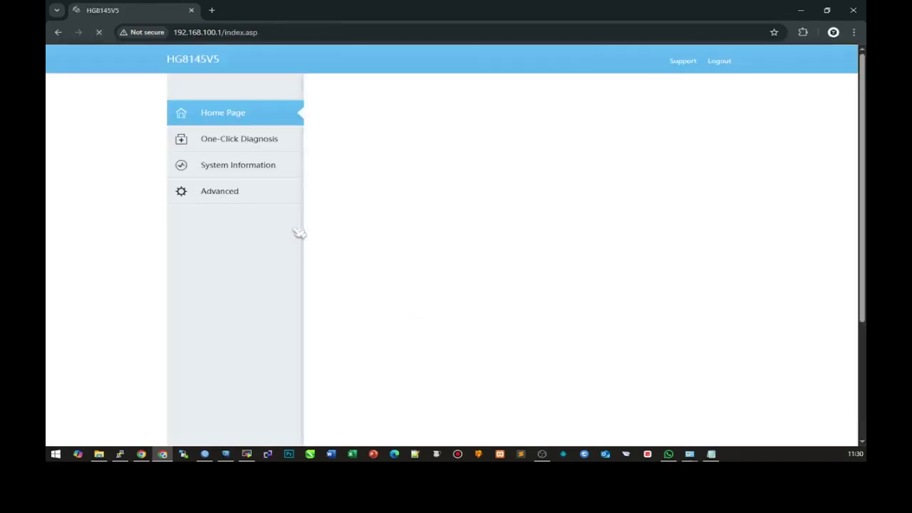
{"action": "left_click", "coordinate": [255, 193]}
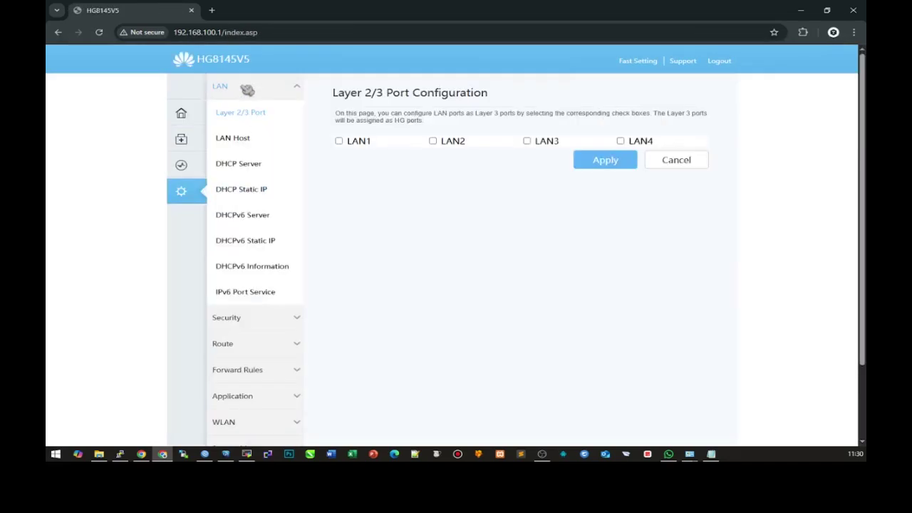
{"action": "scroll", "coordinate": [250, 385], "scroll_direction": "down", "scroll_amount": 2}
{"action": "scroll", "coordinate": [238, 321], "scroll_direction": "up", "scroll_amount": 2}
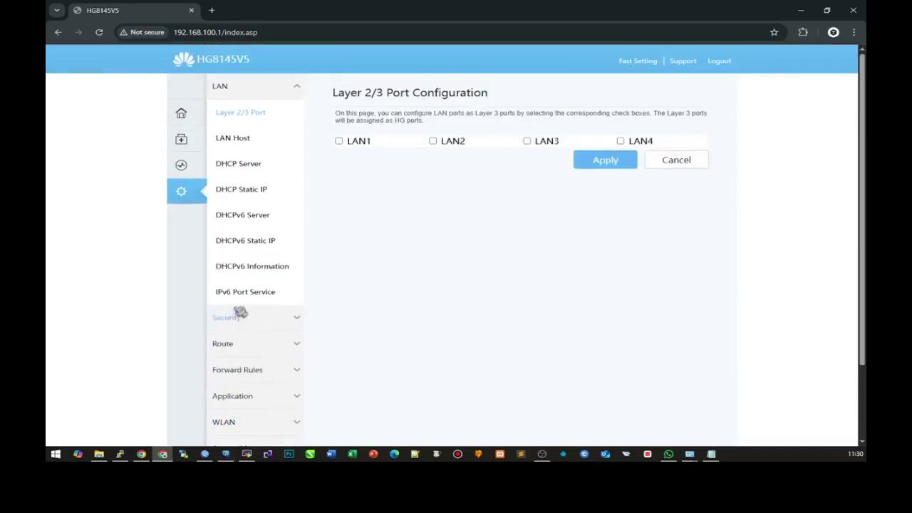
- Add '(Tidak ada menu WAN)' after 2025 in the note's heading
{"action": "left_click", "coordinate": [709, 453]}
{"action": "left_click", "coordinate": [698, 175]}
{"action": "left_click", "coordinate": [705, 147]}
{"action": "type", "text": "(Tidak ada menu WAN)"}
{"action": "left_click", "coordinate": [727, 175]}
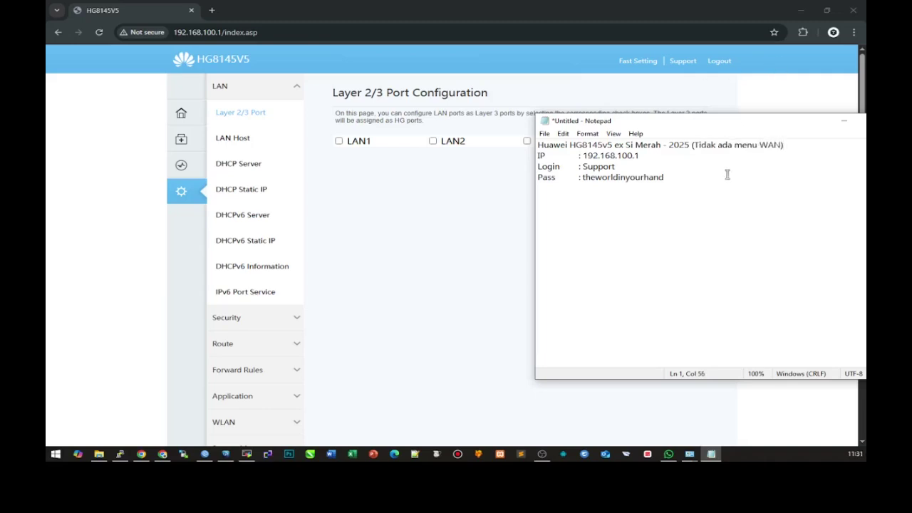
- Check the device description and insert 'GPON' into the note's heading
{"action": "left_click", "coordinate": [181, 167]}
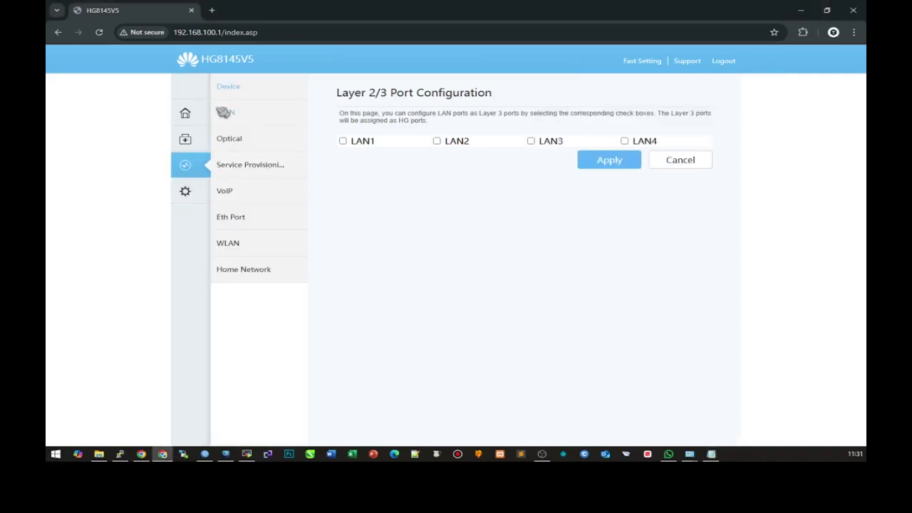
{"action": "left_click_drag", "start_coordinate": [506, 173], "coordinate": [530, 173]}
{"action": "left_click", "coordinate": [711, 454]}
{"action": "left_click", "coordinate": [691, 145]}
{"action": "type", "text": "GPON (Tidak ada menu WAN"}
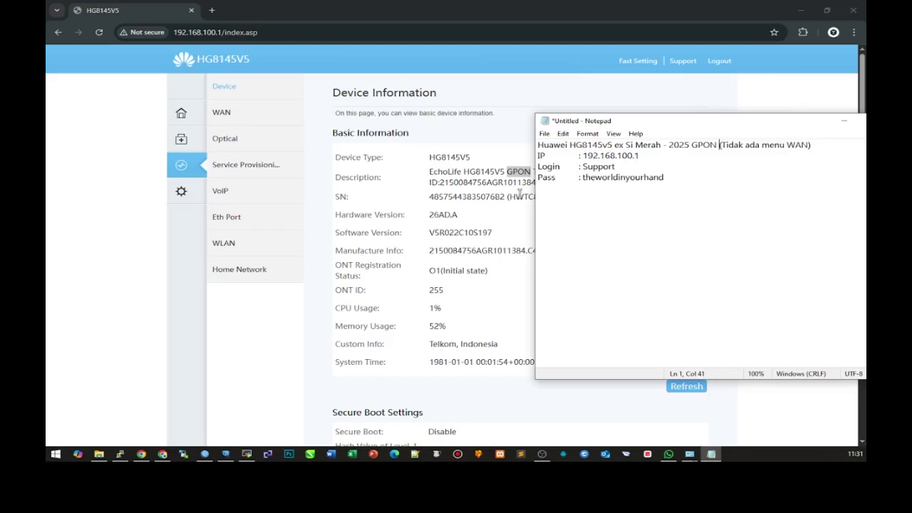
- Open Configuration File Management in the router's advanced settings
{"action": "left_click", "coordinate": [520, 194]}
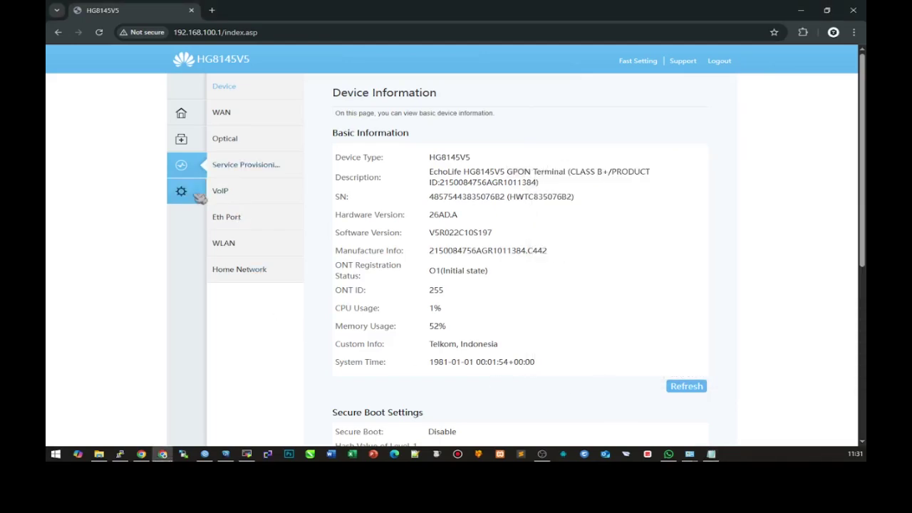
{"action": "left_click", "coordinate": [181, 191]}
{"action": "scroll", "coordinate": [264, 371], "scroll_direction": "down", "scroll_amount": 1}
{"action": "left_click", "coordinate": [271, 385]}
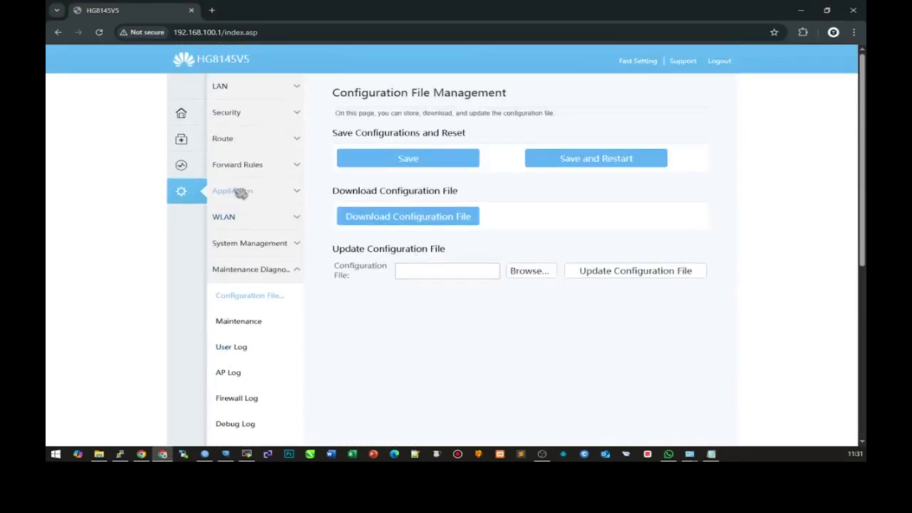
- Set the router's firewall level to Disabled and apply it
{"action": "left_click", "coordinate": [253, 114]}
{"action": "left_click", "coordinate": [531, 159]}
{"action": "left_click", "coordinate": [523, 172]}
{"action": "left_click", "coordinate": [525, 192]}
{"action": "left_click", "coordinate": [505, 128]}
- Record step 1 'firewall = Disabled' in the notes
{"action": "key", "text": "alt+Tab"}
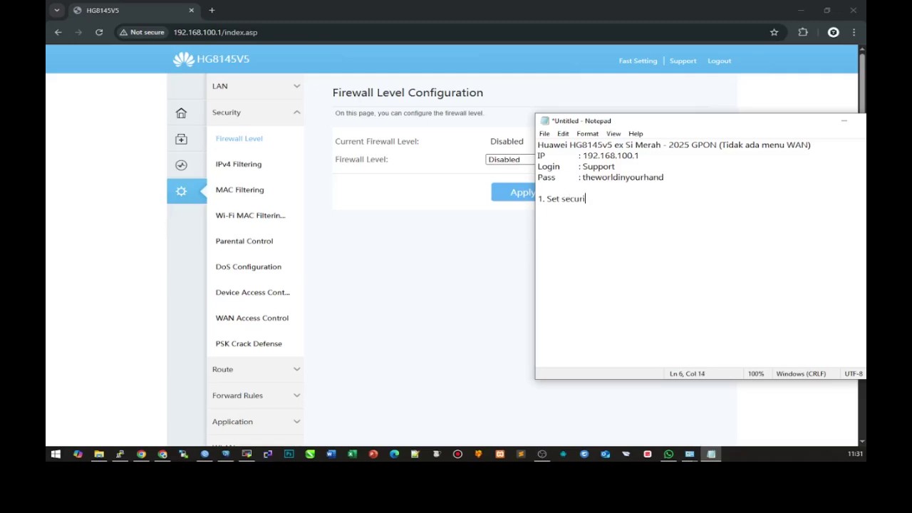
{"action": "type", "text": "firewall = Disabled."}
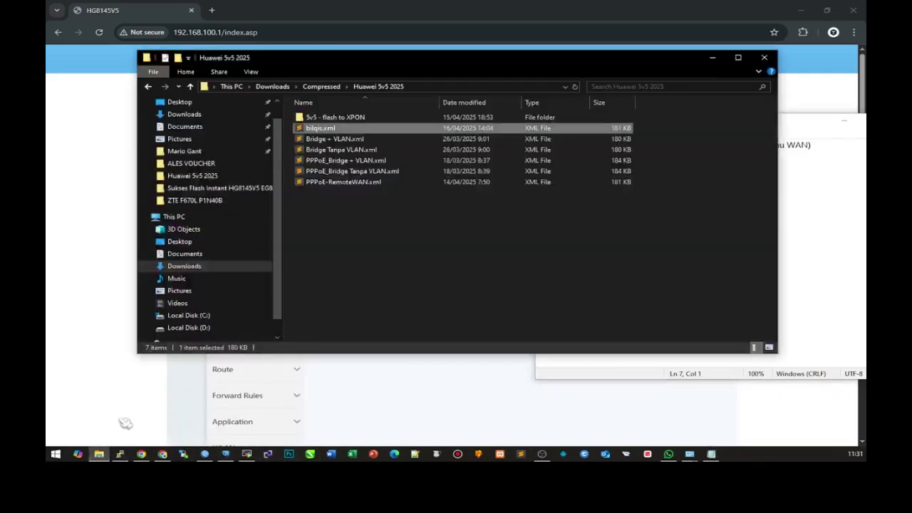
{"action": "left_click", "coordinate": [120, 454]}
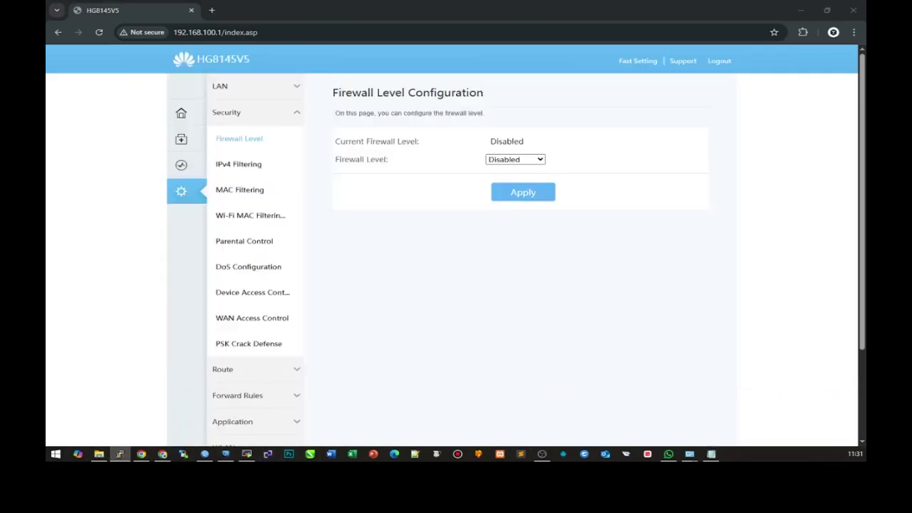
- Open the '5v5 - flash to XPON' folder in File Explorer
{"action": "left_click", "coordinate": [99, 454]}
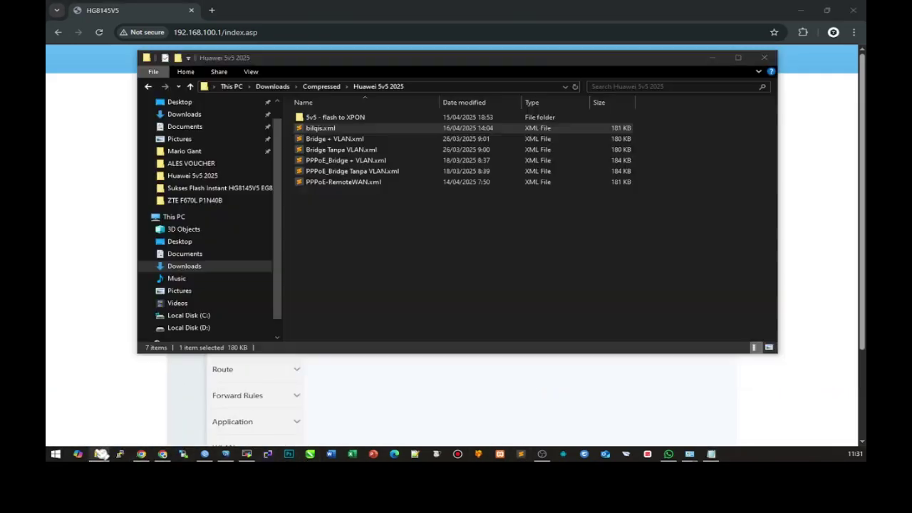
{"action": "double_click", "coordinate": [325, 118]}
{"action": "left_click_drag", "start_coordinate": [384, 67], "coordinate": [338, 176]}
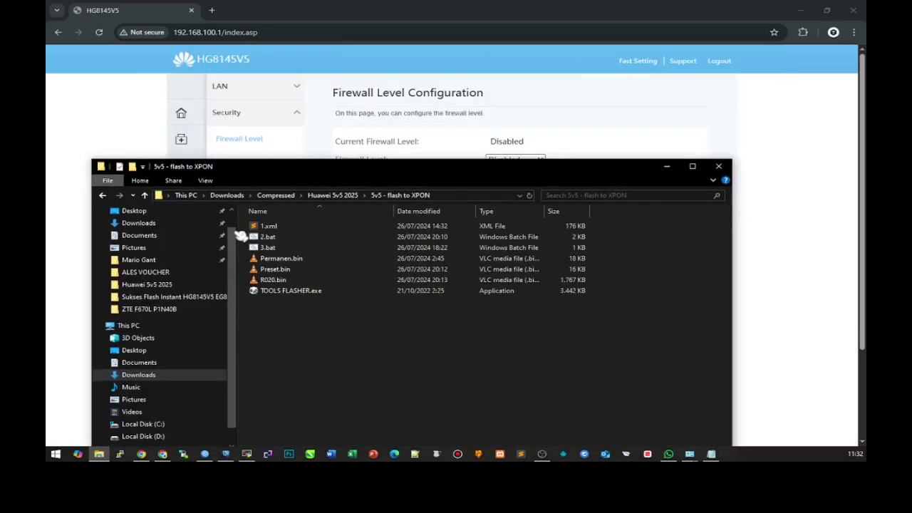
- Add step 2 'Upload file XML ke menu restore.' to the notes
{"action": "left_click", "coordinate": [711, 453]}
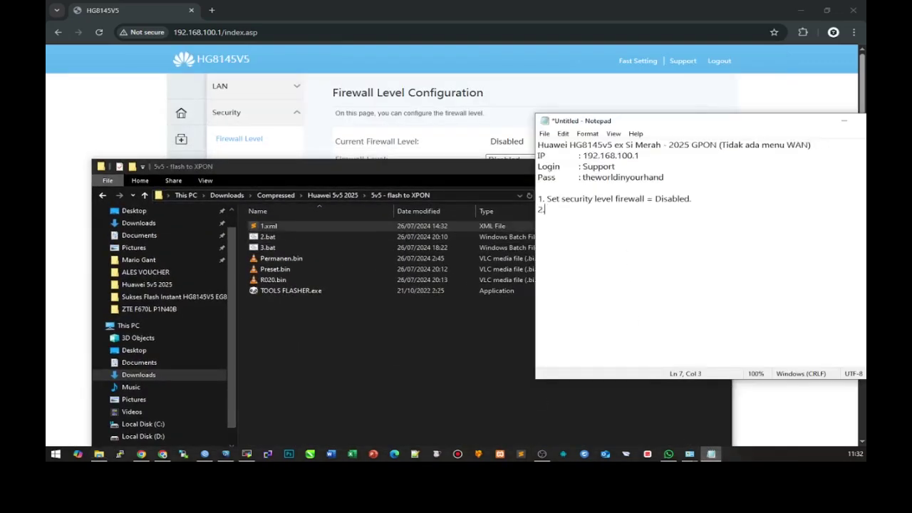
{"action": "type", "text": "Upload file XML ke menu restore."}
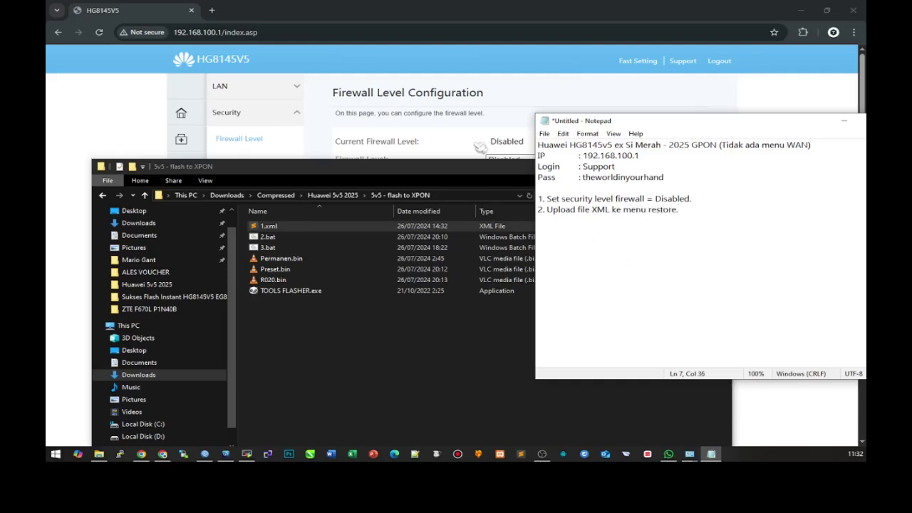
{"action": "left_click", "coordinate": [162, 454]}
{"action": "scroll", "coordinate": [247, 423], "scroll_direction": "down", "scroll_amount": 2}
{"action": "left_click", "coordinate": [250, 382]}
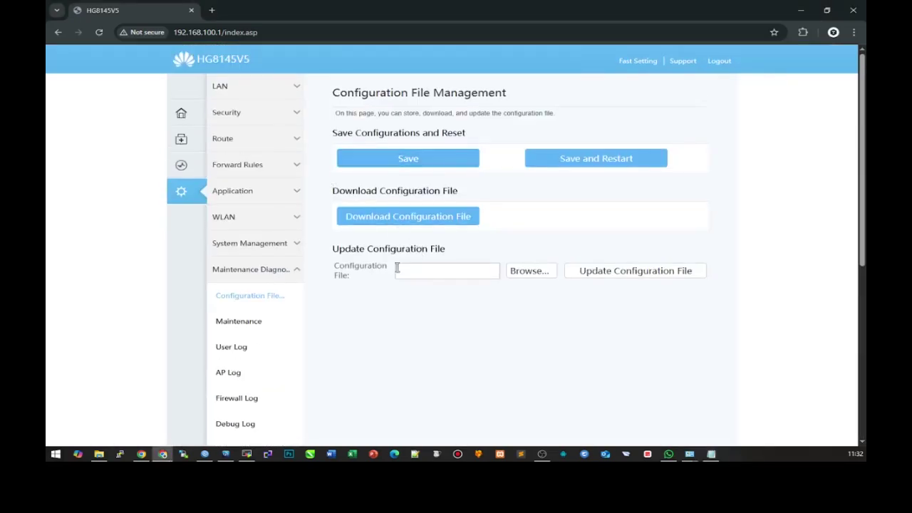
- Choose 1.xml from the Huawei 5v5 2025 folder as the configuration file
{"action": "left_click", "coordinate": [522, 278]}
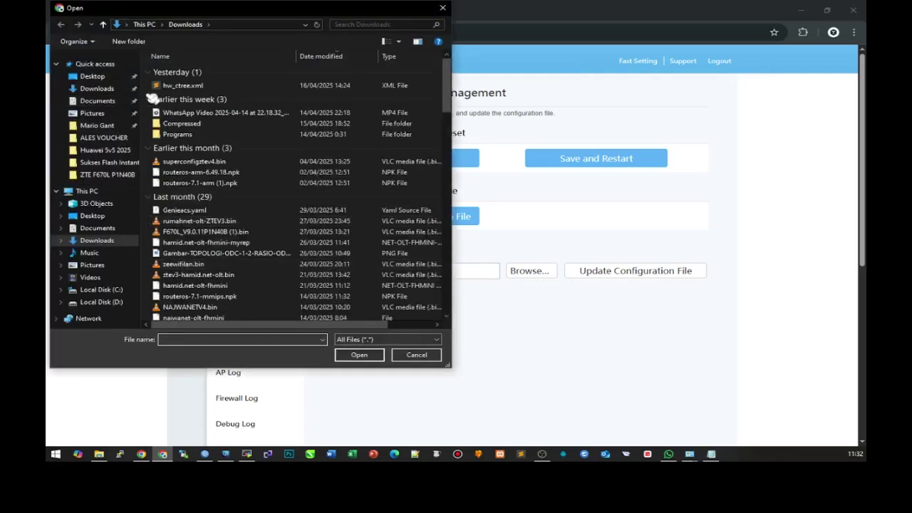
{"action": "left_click", "coordinate": [108, 150]}
{"action": "double_click", "coordinate": [184, 72]}
{"action": "double_click", "coordinate": [184, 72]}
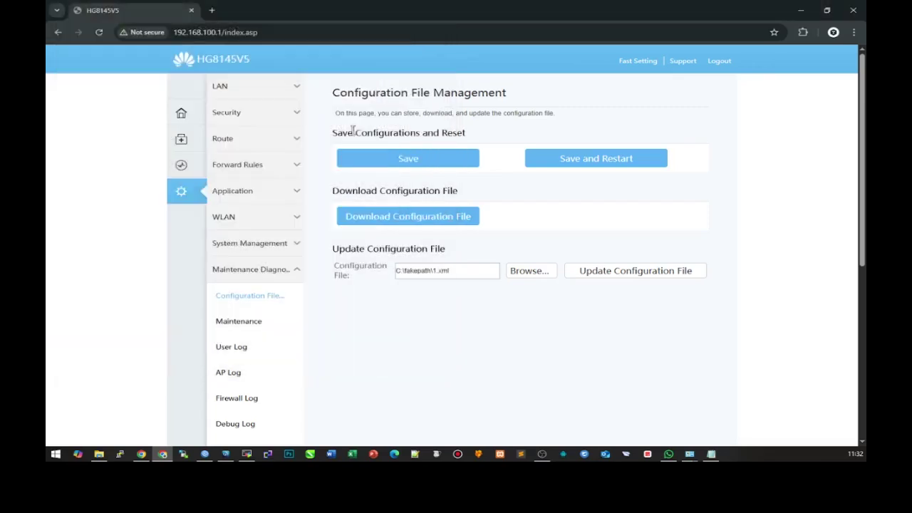
- Reword step 2 to 'Browse (pilih file XML) > Update Configuration File.' in the notes
{"action": "left_click_drag", "start_coordinate": [333, 93], "coordinate": [509, 95]}
{"action": "key", "text": "ctrl+c"}
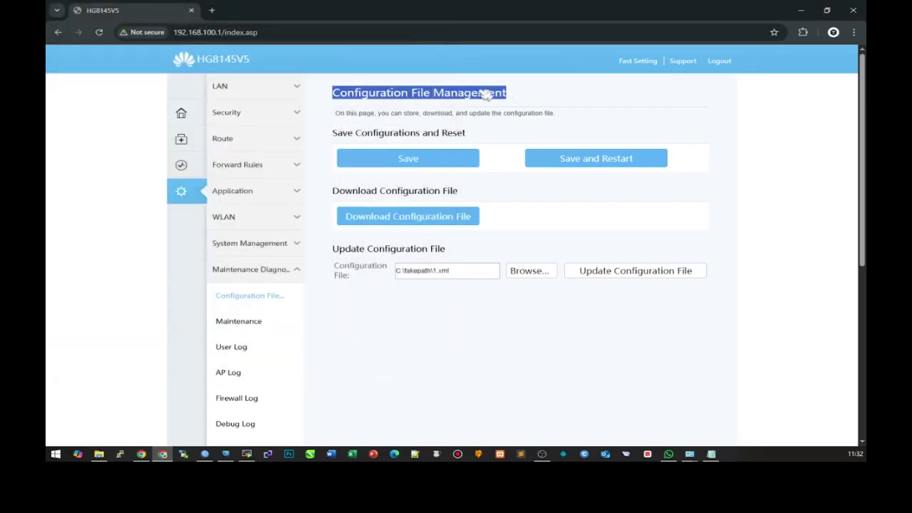
{"action": "left_click", "coordinate": [711, 454]}
{"action": "left_click_drag", "start_coordinate": [624, 209], "coordinate": [689, 215]}
{"action": "key", "text": "ctrl+v"}
{"action": "type", "text": "Update Configura"}
{"action": "left_click_drag", "start_coordinate": [647, 123], "coordinate": [462, 126]}
{"action": "left_click", "coordinate": [573, 212]}
{"action": "type", "text": "Browse (pilih file "}
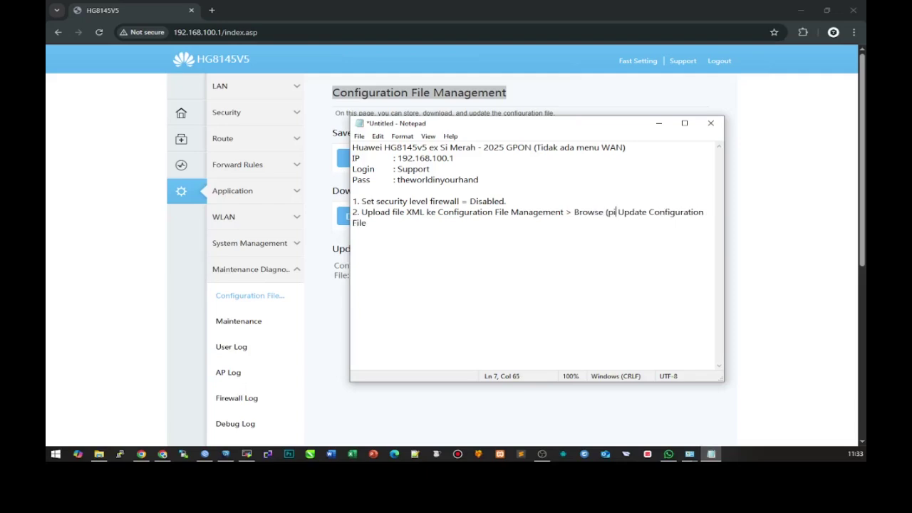
{"action": "type", "text": "XML) >"}
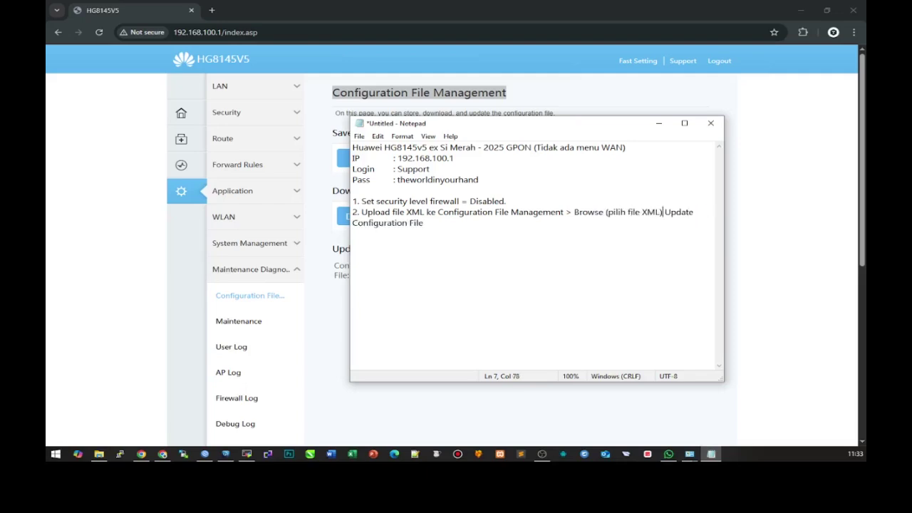
{"action": "left_click_drag", "start_coordinate": [520, 139], "coordinate": [569, 145]}
{"action": "left_click", "coordinate": [520, 240]}
{"action": "type", "text": "."}
- Import 1.xml with Update Configuration File, confirm the restart, and select the success message
{"action": "left_click", "coordinate": [352, 329]}
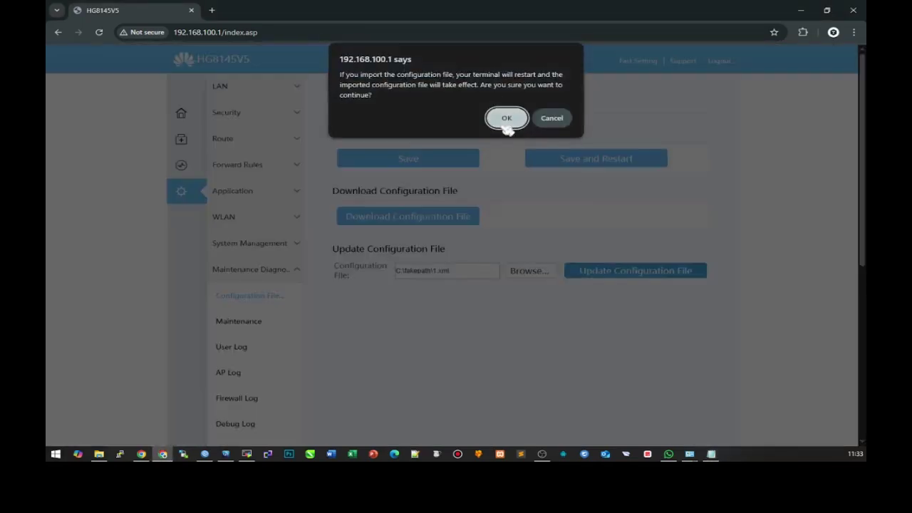
{"action": "left_click", "coordinate": [506, 117]}
{"action": "left_click", "coordinate": [711, 453]}
{"action": "left_click_drag", "start_coordinate": [553, 135], "coordinate": [641, 125]}
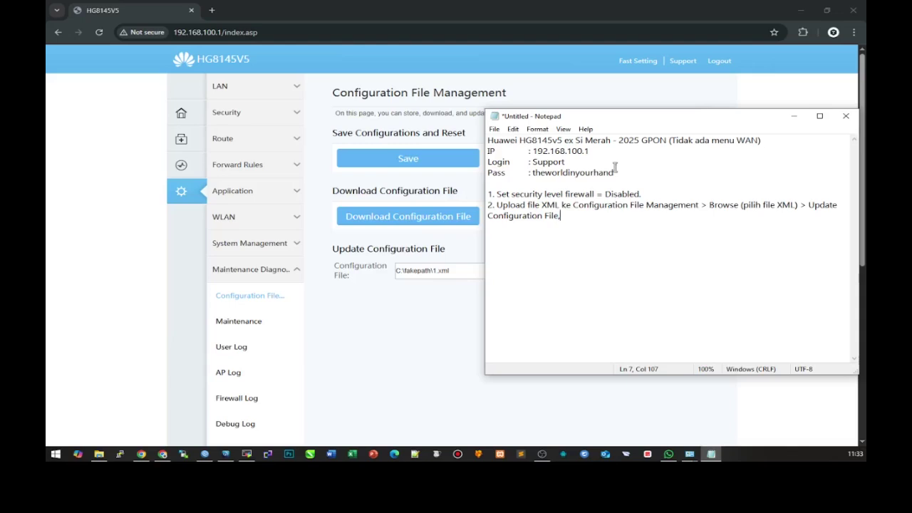
{"action": "left_click_drag", "start_coordinate": [382, 101], "coordinate": [497, 100]}
- Append ', modem akan restart otomatis setelah sukses upload' to step 2 in the notes
{"action": "left_click", "coordinate": [711, 454]}
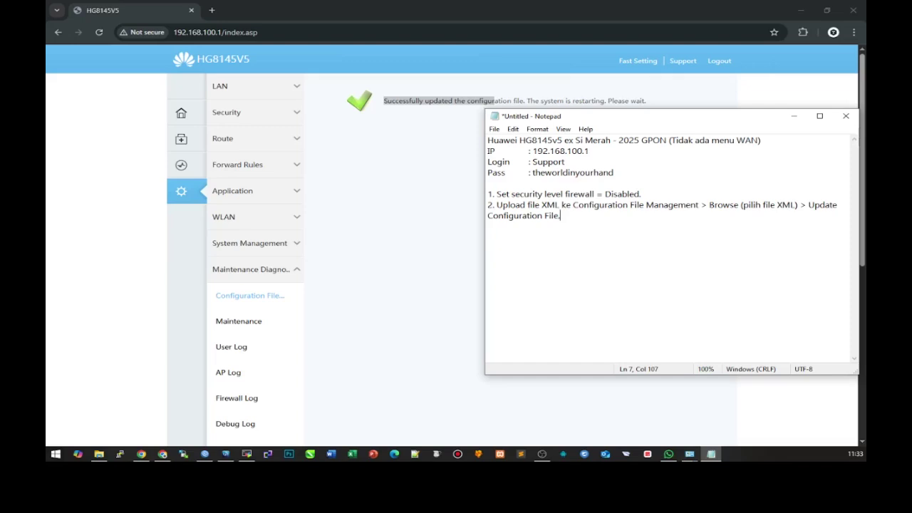
{"action": "type", "text": "dem akan restar"}
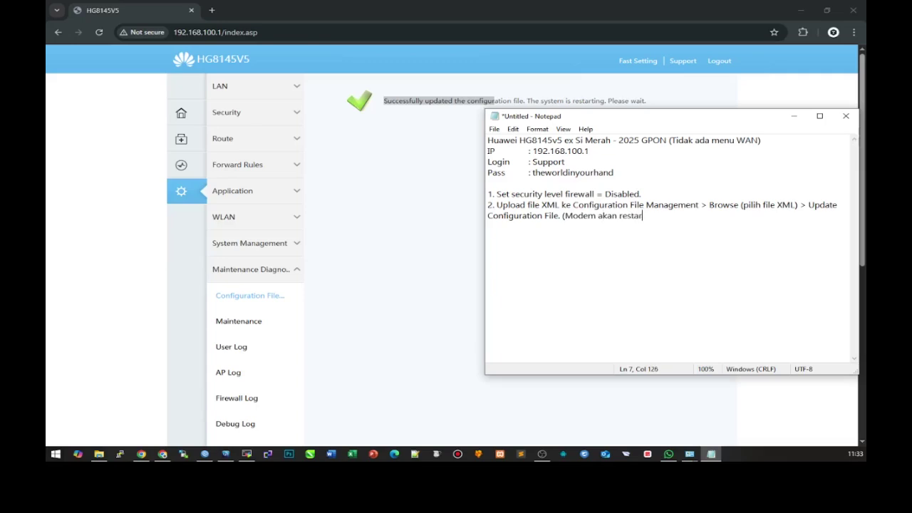
{"action": "type", "text": "t otomatis setelah sukses upload)."}
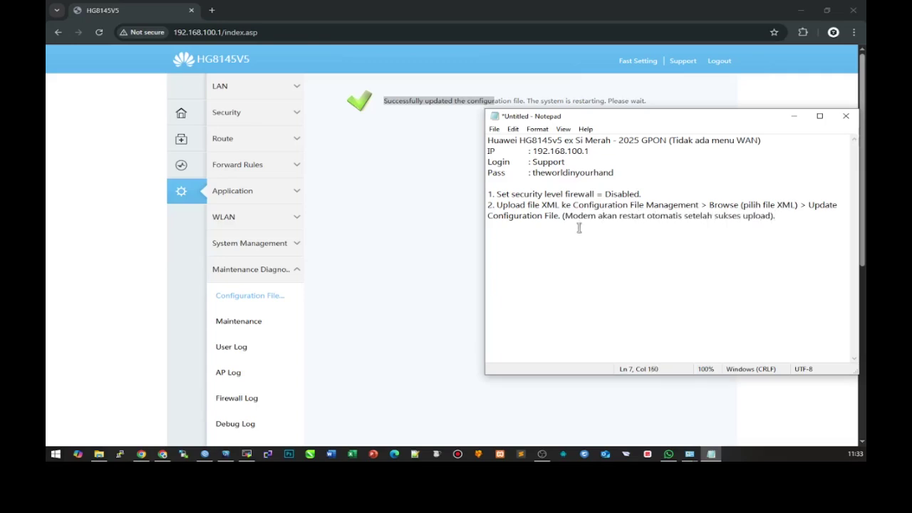
{"action": "key", "text": "Return"}
{"action": "key", "text": "BackSpace"}
{"action": "type", "text": ","}
{"action": "key", "text": "BackSpace"}
{"action": "type", "text": "m"}
{"action": "left_click", "coordinate": [529, 231]}
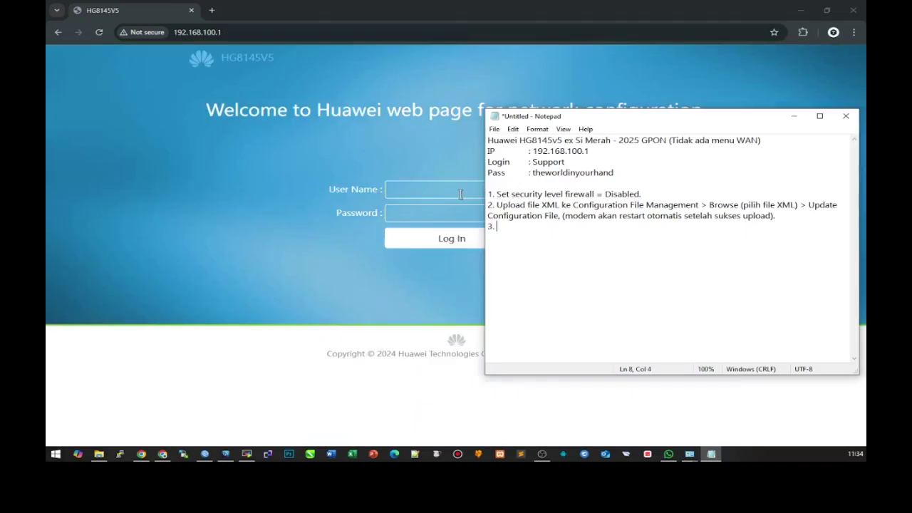
- Log back into the router with the superadmin user name and password
{"action": "left_click", "coordinate": [458, 191]}
{"action": "type", "text": "telecomadmin"}
{"action": "key", "text": "Tab"}
{"action": "type", "text": "admintelecom"}
{"action": "key", "text": "Return"}
- Start step 3 in the notes: '3. Login kembali dengan superadmin'
{"action": "key", "text": "alt+Tab"}
{"action": "type", "text": "3. Login k"}
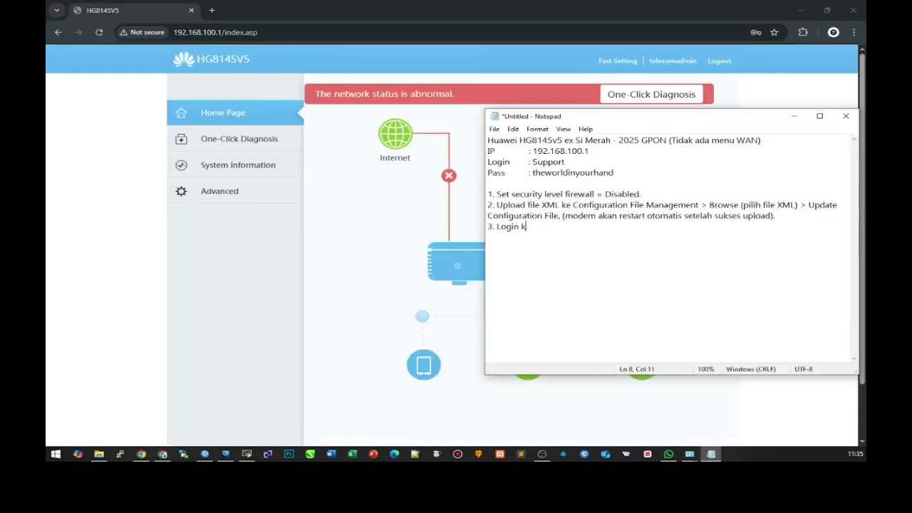
{"action": "type", "text": "embaliasd"}
{"action": "key", "text": "BackSpace"}
{"action": "key", "text": "BackSpace"}
{"action": "key", "text": "BackSpace"}
{"action": "type", "text": "bagi"}
{"action": "key", "text": "BackSpace"}
{"action": "key", "text": "BackSpace"}
{"action": "key", "text": "BackSpace"}
{"action": "key", "text": "BackSpace"}
{"action": "type", "text": "i dengan superadmin berbeda,"}
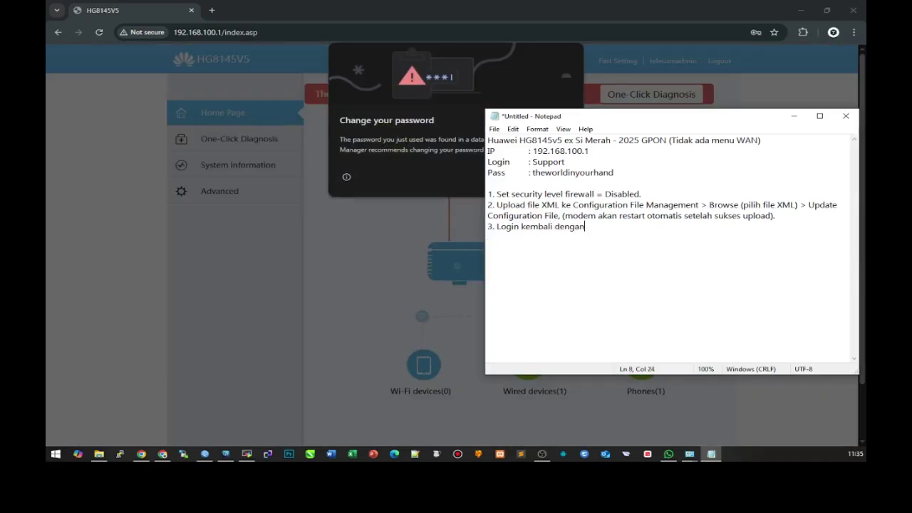
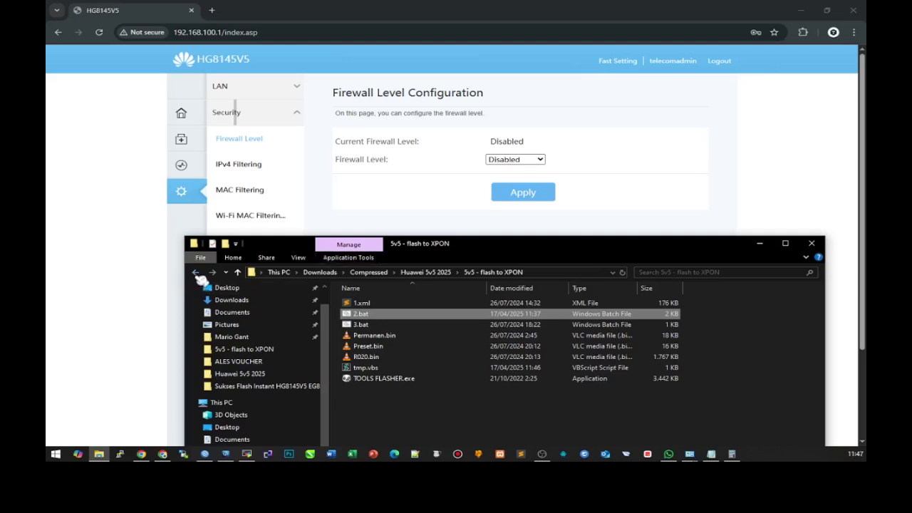
- Set the firewall level from Disabled to User-defined and apply it
{"action": "left_click", "coordinate": [401, 184]}
{"action": "left_click", "coordinate": [515, 159]}
{"action": "left_click", "coordinate": [502, 218]}
{"action": "left_click", "coordinate": [502, 199]}
- Look at the configuration file maintenance page, then return to the firewall level settings
{"action": "scroll", "coordinate": [258, 314], "scroll_direction": "down", "scroll_amount": 2}
{"action": "scroll", "coordinate": [286, 274], "scroll_direction": "up", "scroll_amount": 2}
{"action": "scroll", "coordinate": [261, 377], "scroll_direction": "down", "scroll_amount": 2}
{"action": "scroll", "coordinate": [271, 334], "scroll_direction": "up", "scroll_amount": 2}
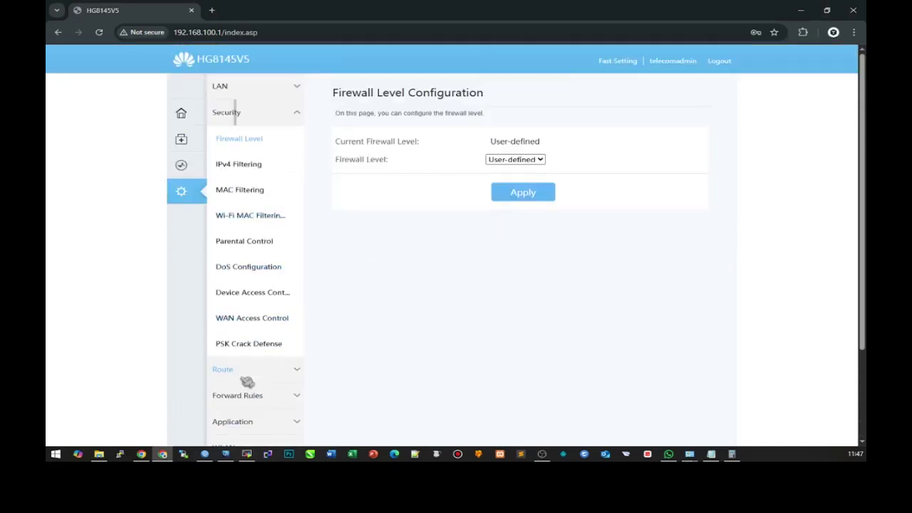
{"action": "scroll", "coordinate": [244, 382], "scroll_direction": "down", "scroll_amount": 2}
{"action": "left_click", "coordinate": [247, 397]}
{"action": "scroll", "coordinate": [278, 264], "scroll_direction": "up", "scroll_amount": 3}
{"action": "left_click", "coordinate": [248, 112]}
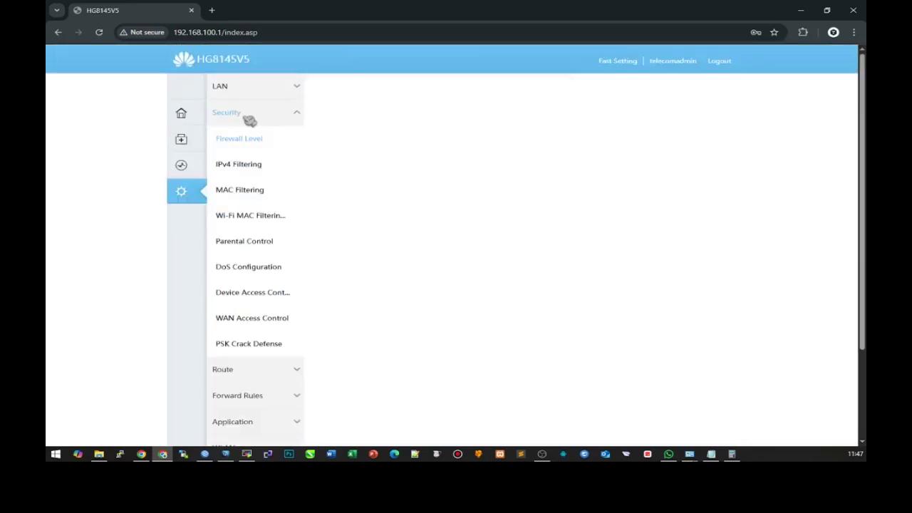
- Go to Device Access Control for Telnet, then run 2.bat from the flashing tools folder
{"action": "left_click", "coordinate": [253, 318]}
{"action": "left_click", "coordinate": [252, 292]}
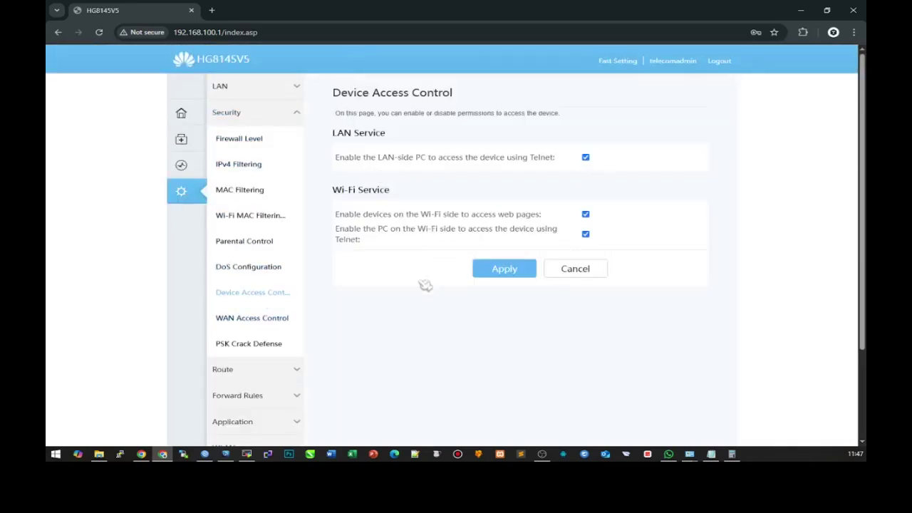
{"action": "left_click", "coordinate": [99, 454]}
{"action": "double_click", "coordinate": [361, 313]}
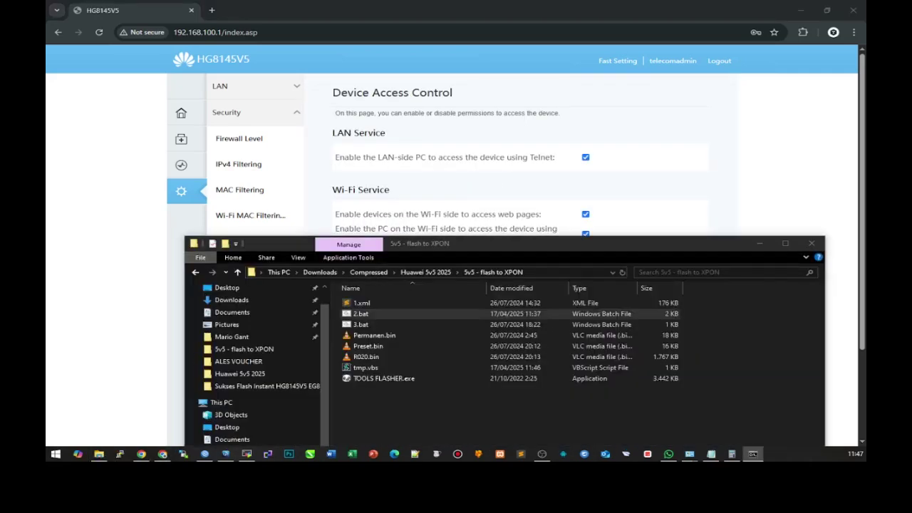
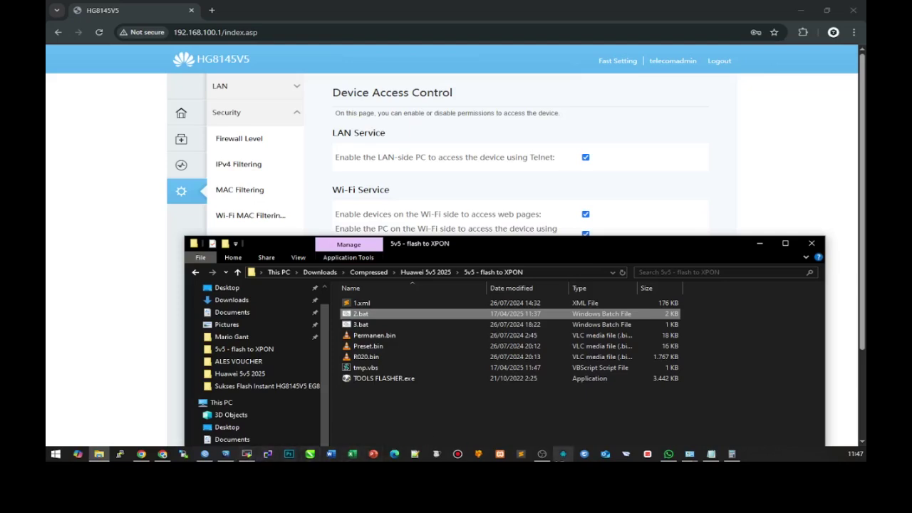
- Open 2.bat from the '5v5 - flash to XPON' folder with 'Edit with Notepad++'
{"action": "left_click", "coordinate": [99, 454]}
{"action": "left_click", "coordinate": [99, 453]}
{"action": "right_click", "coordinate": [369, 317]}
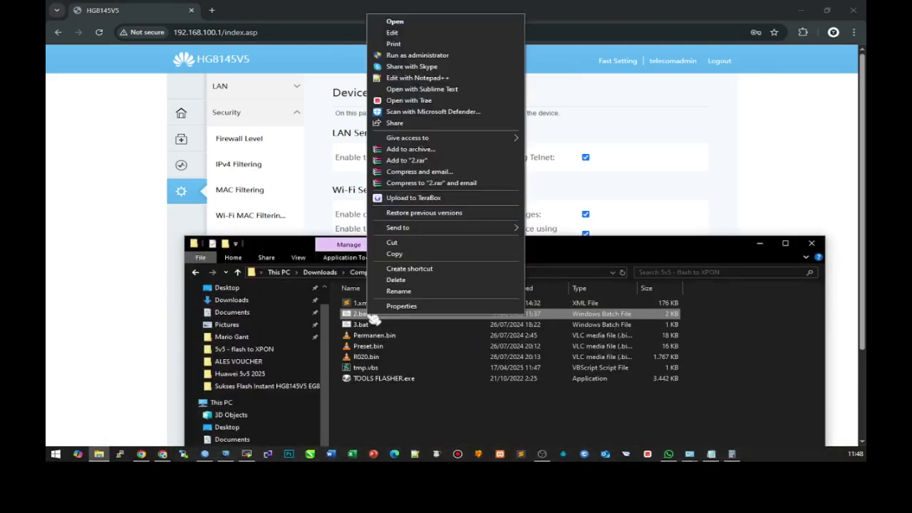
{"action": "left_click", "coordinate": [452, 79]}
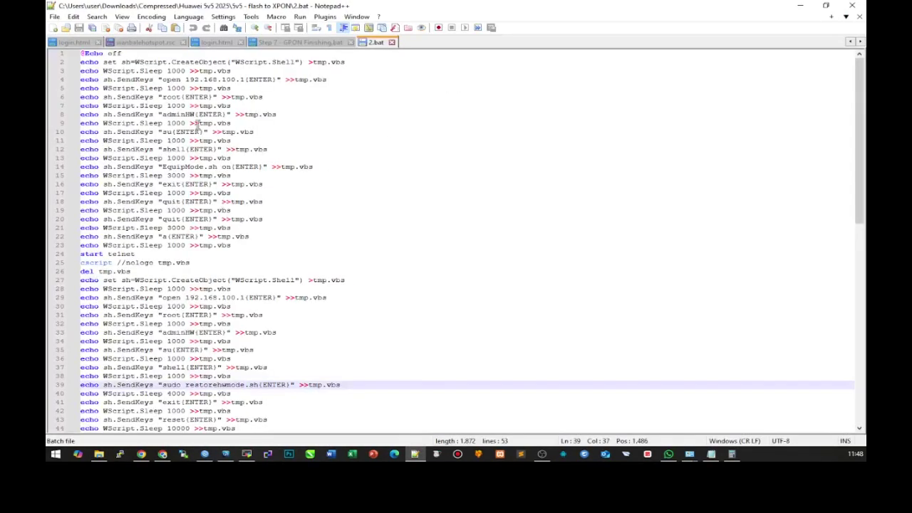
{"action": "left_click", "coordinate": [197, 115]}
{"action": "key", "text": "BackSpace"}
{"action": "key", "text": "BackSpace"}
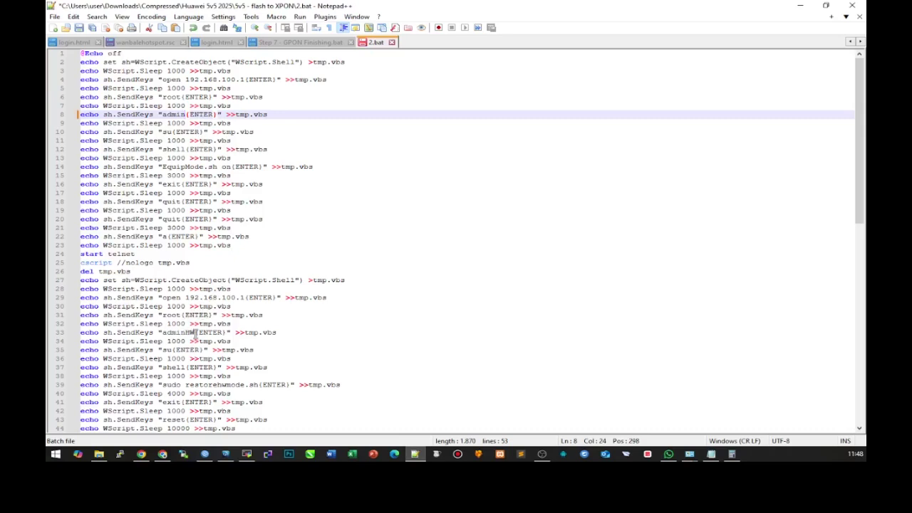
{"action": "left_click", "coordinate": [195, 332]}
{"action": "key", "text": "BackSpace"}
{"action": "key", "text": "BackSpace"}
{"action": "left_click", "coordinate": [79, 27]}
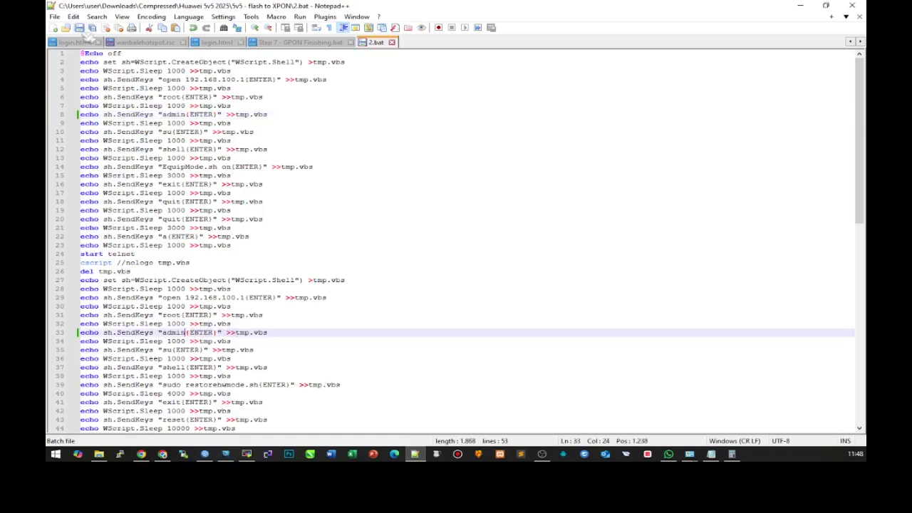
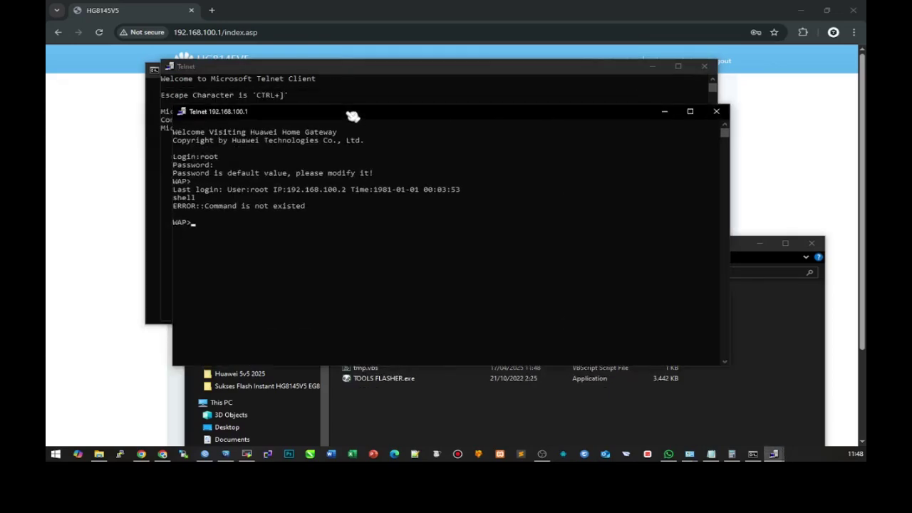
- Run reset at the router's WAP> prompt and dismiss the connection-lost notice to return to the local Telnet prompt
{"action": "key", "text": "Return"}
{"action": "type", "text": "reset"}
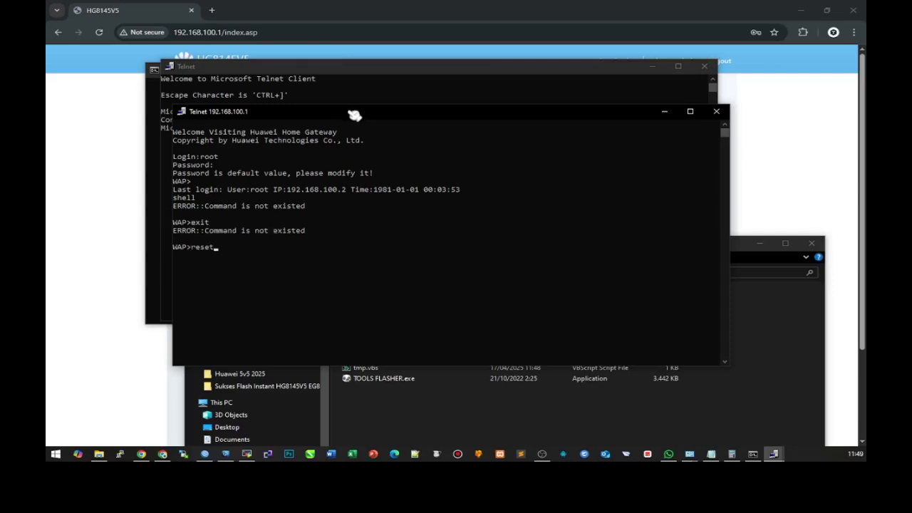
{"action": "key", "text": "Return"}
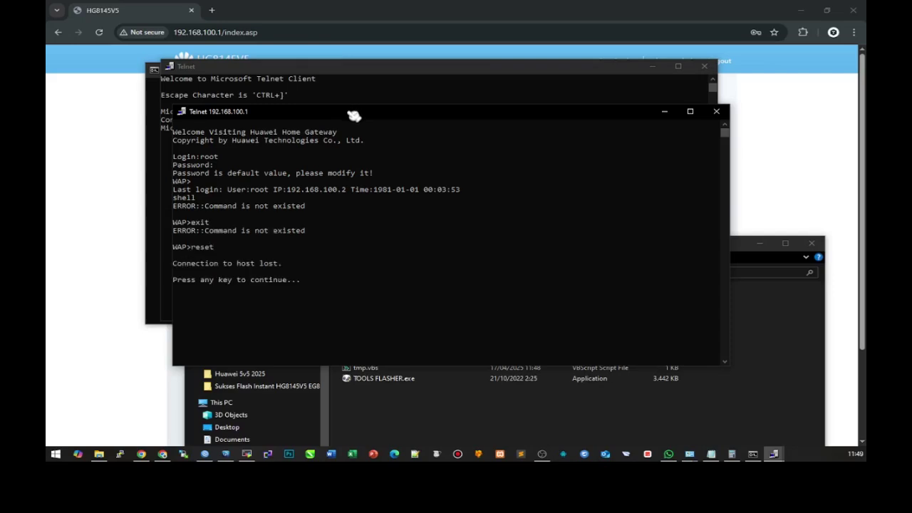
{"action": "key", "text": "Return"}
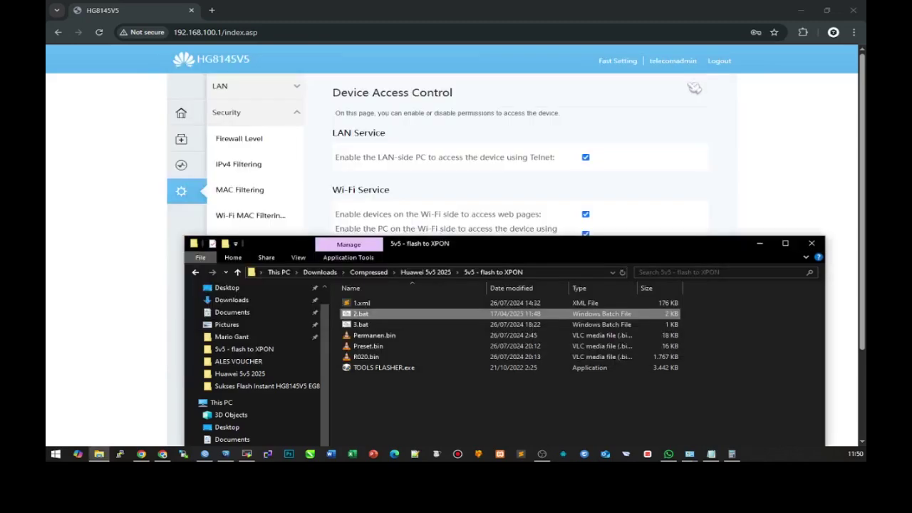
- Log into the router web page as telecomadmin with the account password
{"action": "left_click", "coordinate": [759, 243]}
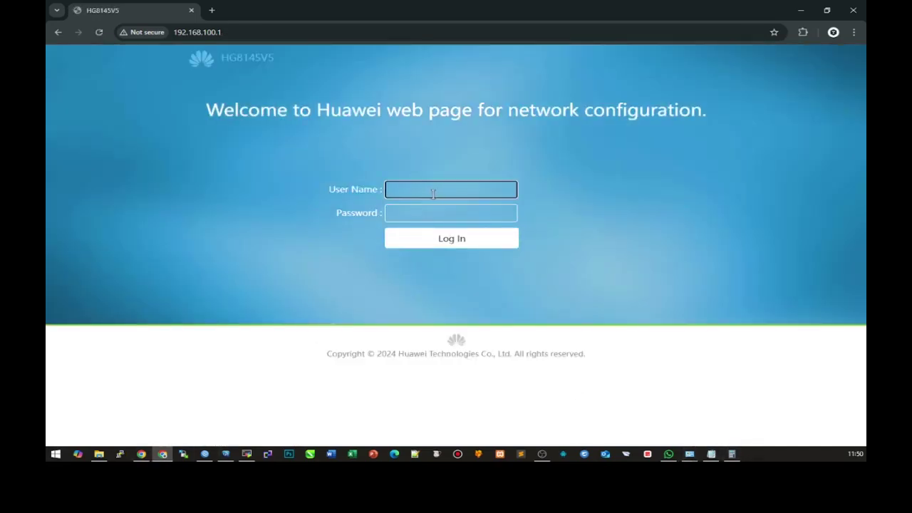
{"action": "left_click", "coordinate": [432, 193]}
{"action": "type", "text": "telecomadmin"}
{"action": "key", "text": "Tab"}
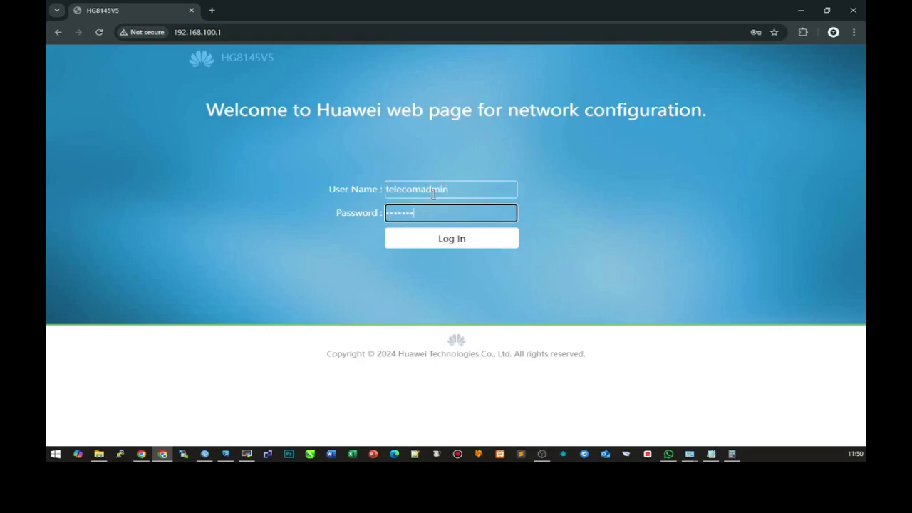
{"action": "key", "text": "Return"}
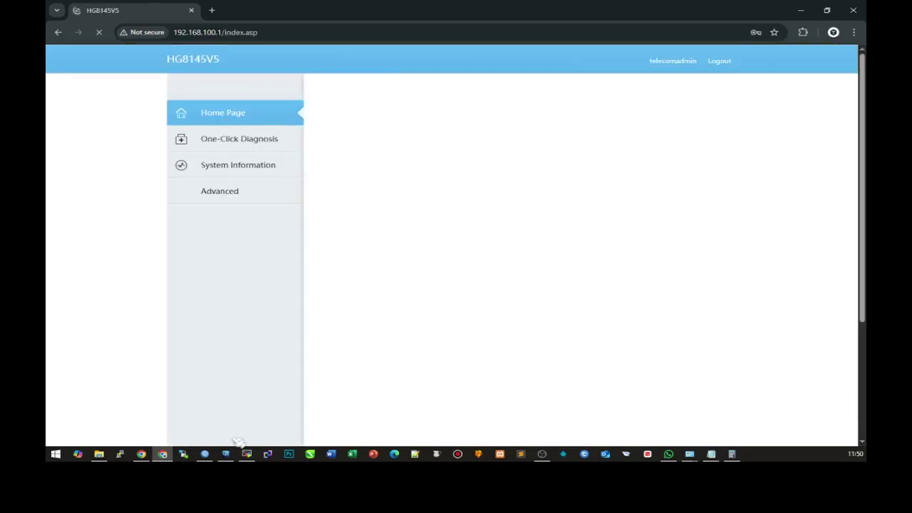
- Run the 3.bat batch file from the flashing files folder
{"action": "key", "text": "alt+Tab"}
{"action": "left_click", "coordinate": [401, 324]}
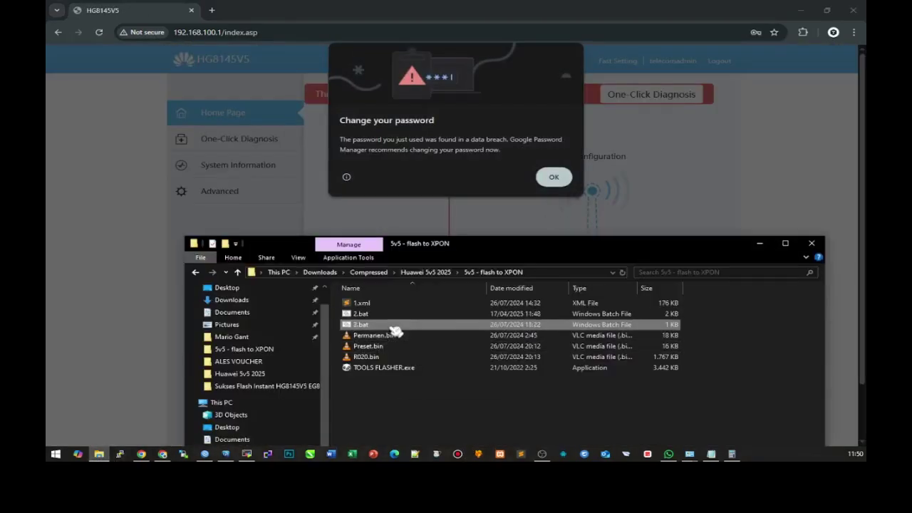
{"action": "key", "text": "Return"}
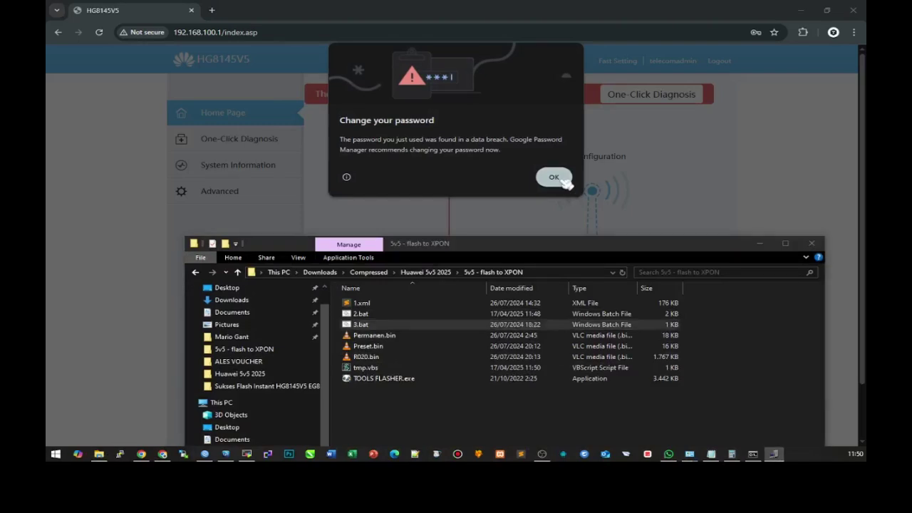
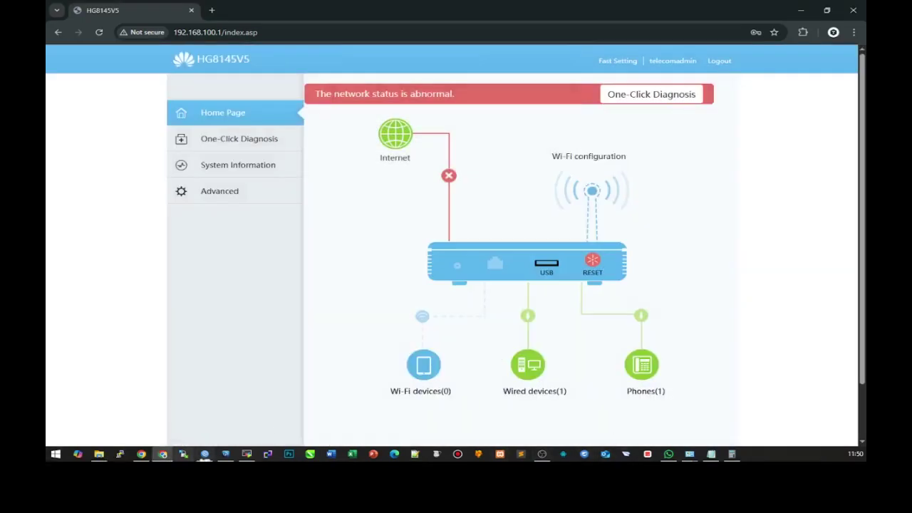
- Rename R020.bin to 4.R020.bin in the '5v5 - flash to XPON' folder, then select TOOLS FLASHER.exe
{"action": "left_click", "coordinate": [99, 454]}
{"action": "left_click", "coordinate": [385, 357]}
{"action": "key", "text": "F2"}
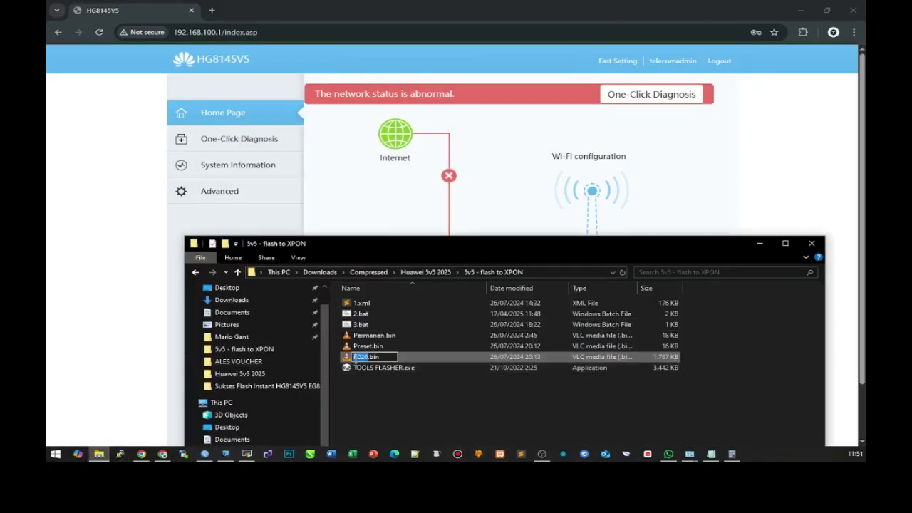
{"action": "type", "text": "4."}
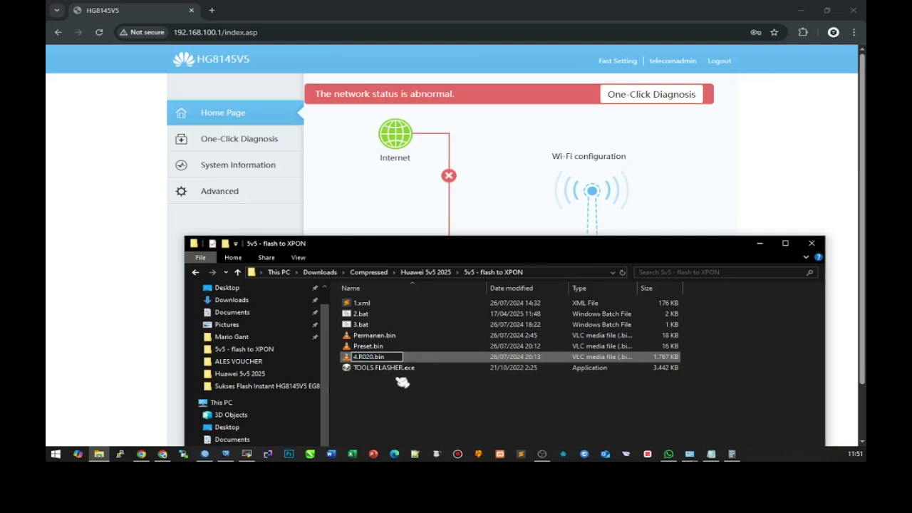
{"action": "key", "text": "Return"}
{"action": "left_click", "coordinate": [424, 367]}
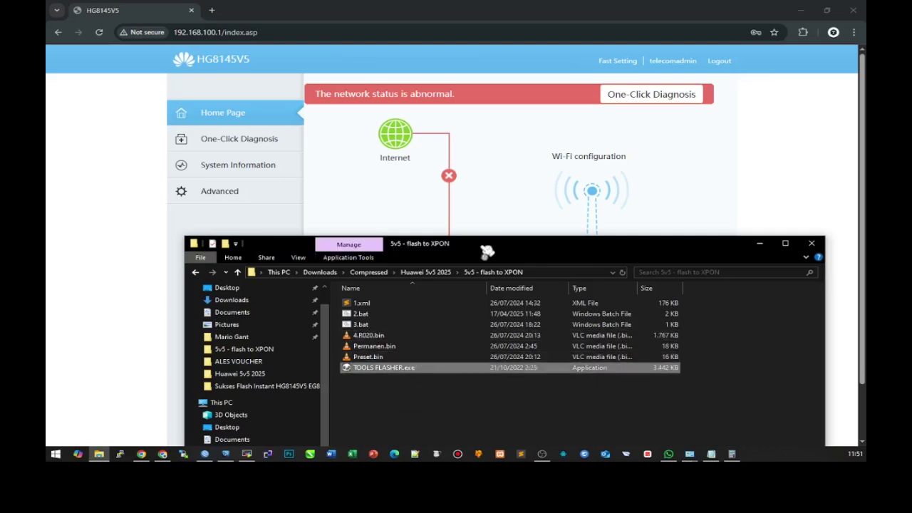
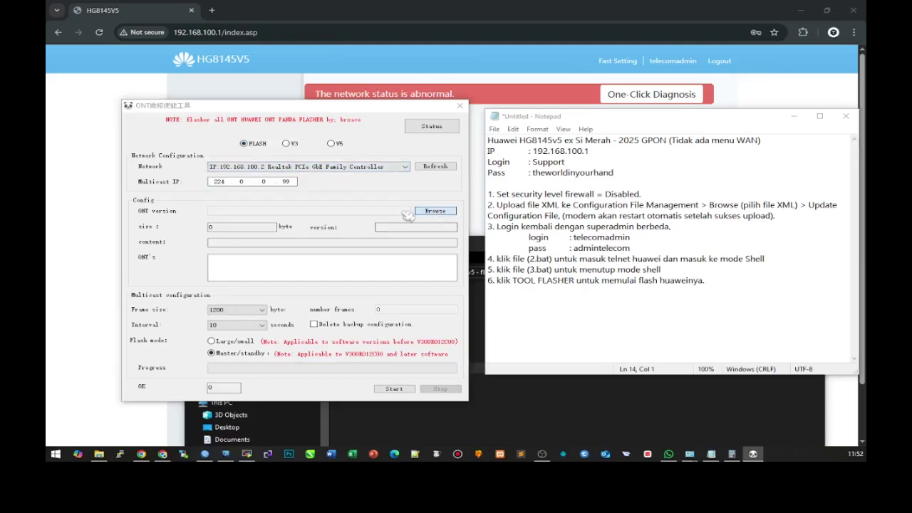
- Select R020.bin from GPON to EPON Firmwares > 5v5-R020-XPON-LAN-Permanen as the ONT version file
{"action": "left_click", "coordinate": [417, 212]}
{"action": "left_click", "coordinate": [206, 146]}
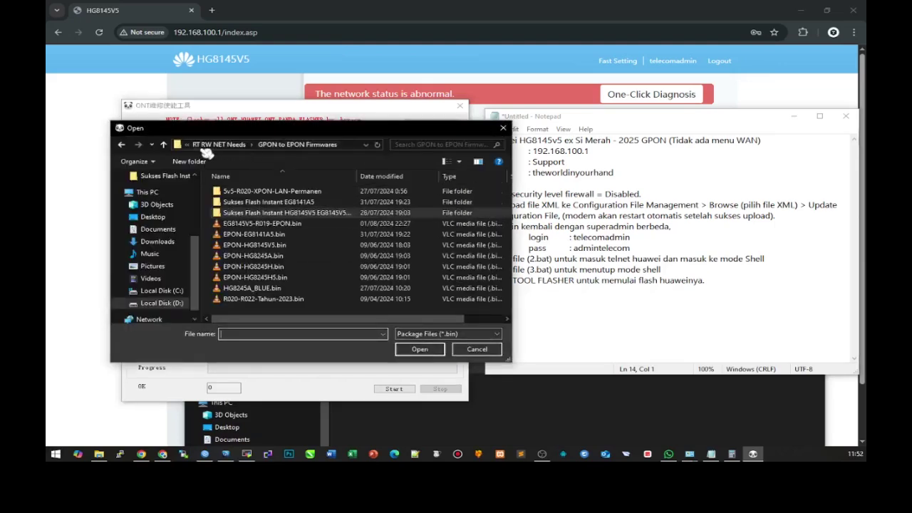
{"action": "double_click", "coordinate": [271, 190]}
{"action": "left_click", "coordinate": [237, 255]}
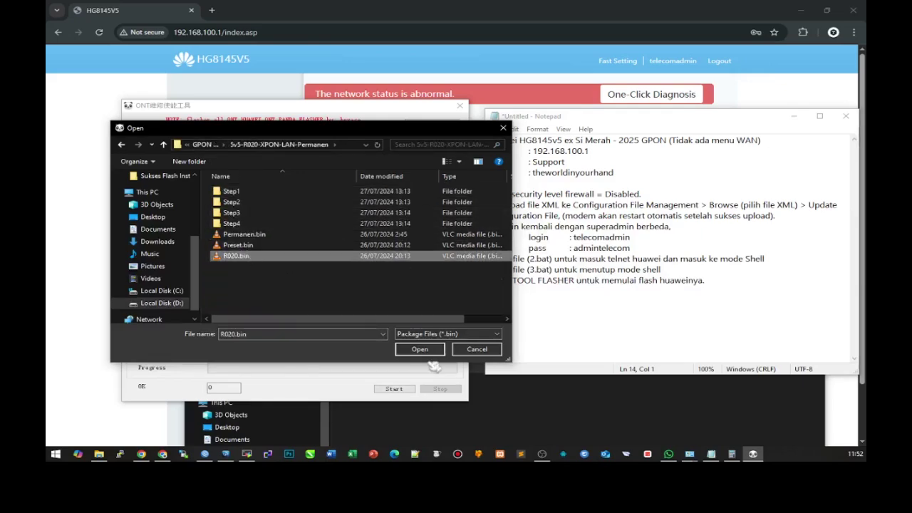
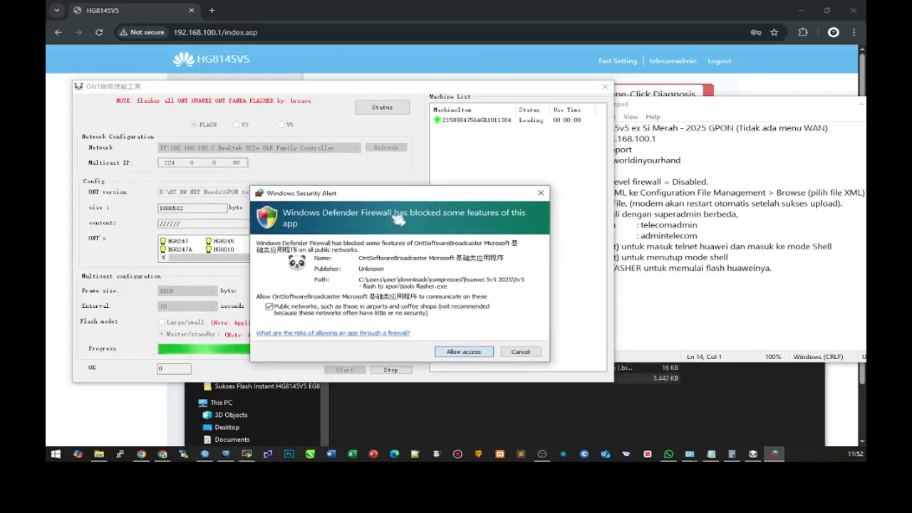
- Allow ONT Panda Flasher through Windows Defender Firewall on public networks
{"action": "left_click", "coordinate": [462, 352]}
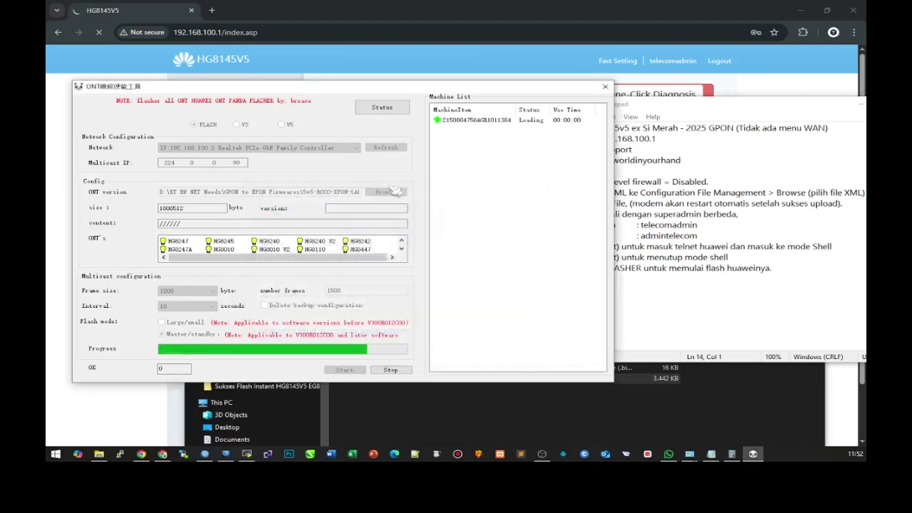
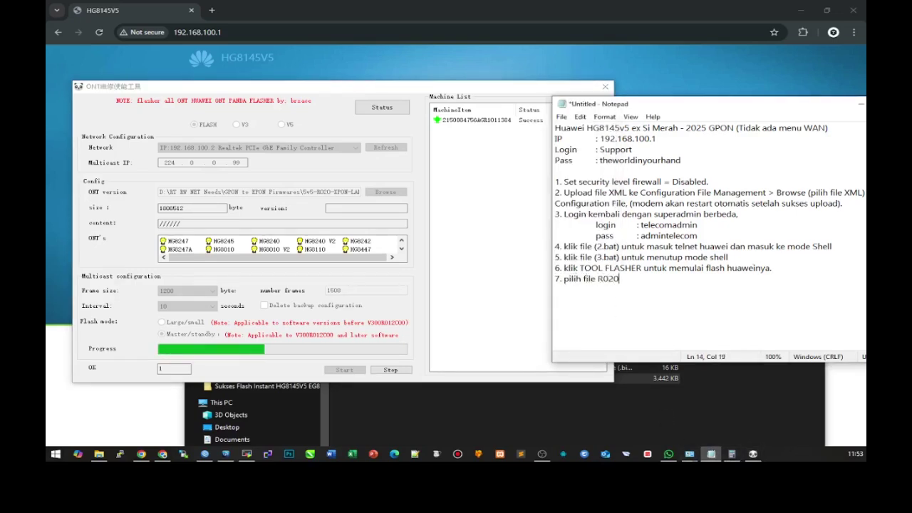
- Complete note step 7 (flash R020 first until Success) and step 8 (manual power restart)
{"action": "type", "text": " untuk "}
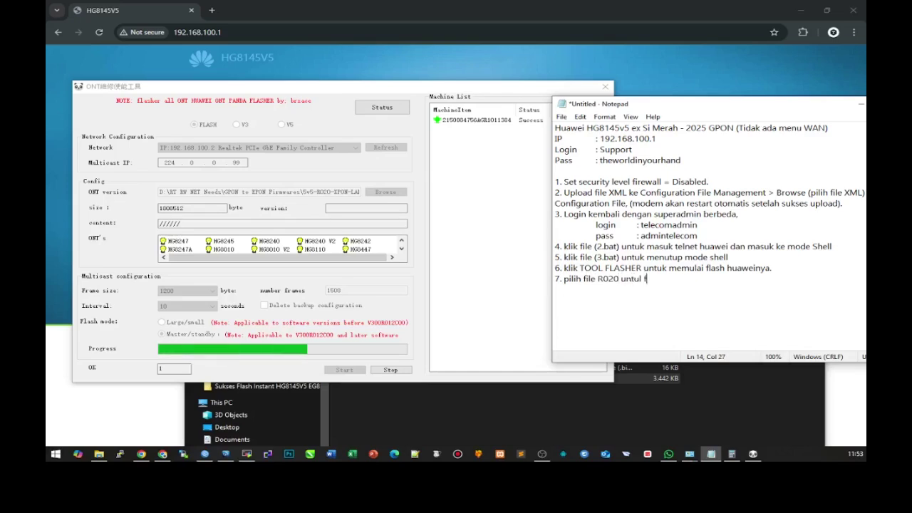
{"action": "type", "text": "flash pertama hingga su"}
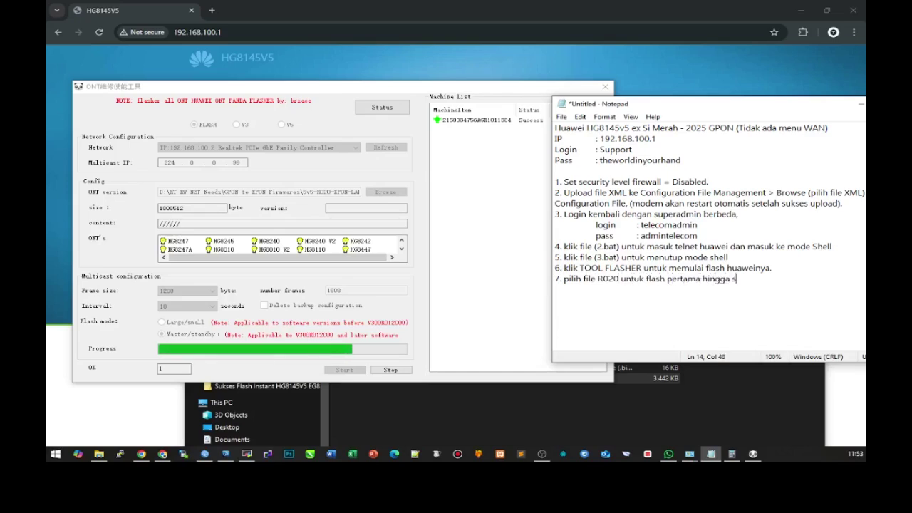
{"action": "key", "text": "BackSpace"}
{"action": "key", "text": "BackSpace"}
{"action": "type", "text": "Success."}
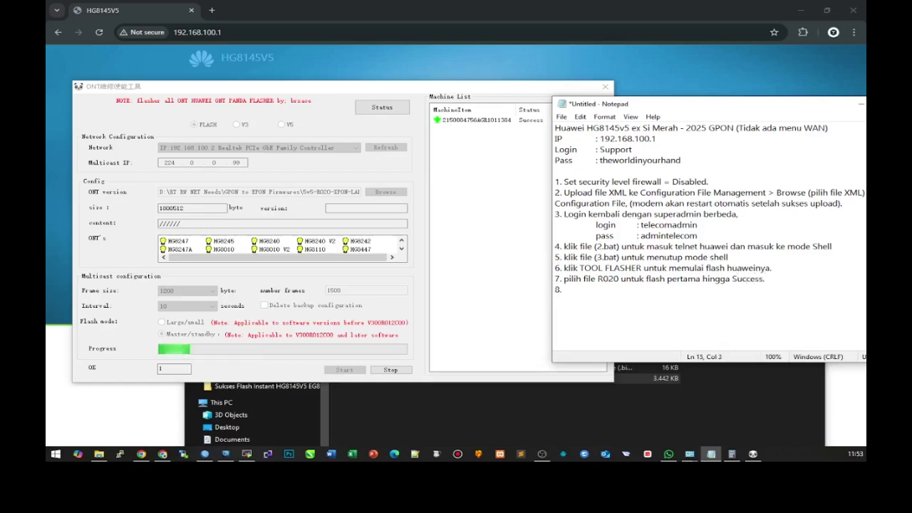
{"action": "left_click", "coordinate": [390, 370]}
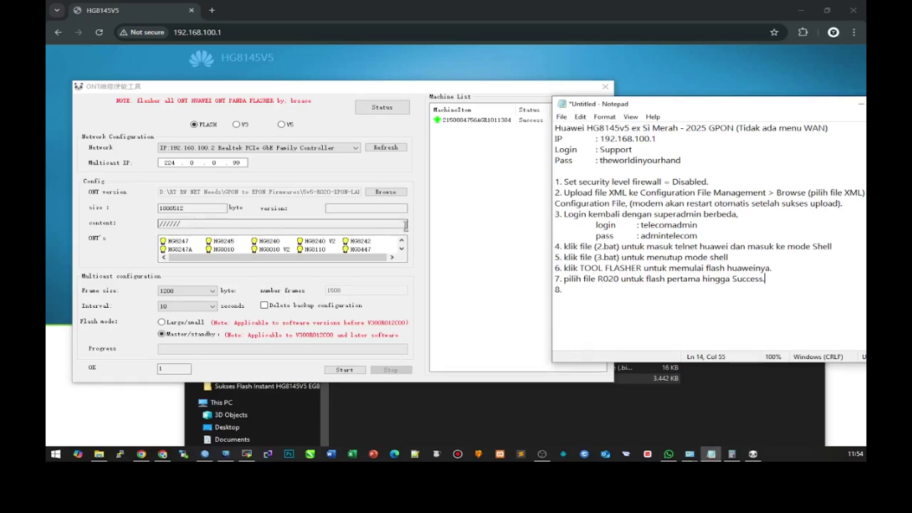
{"action": "left_click", "coordinate": [580, 287]}
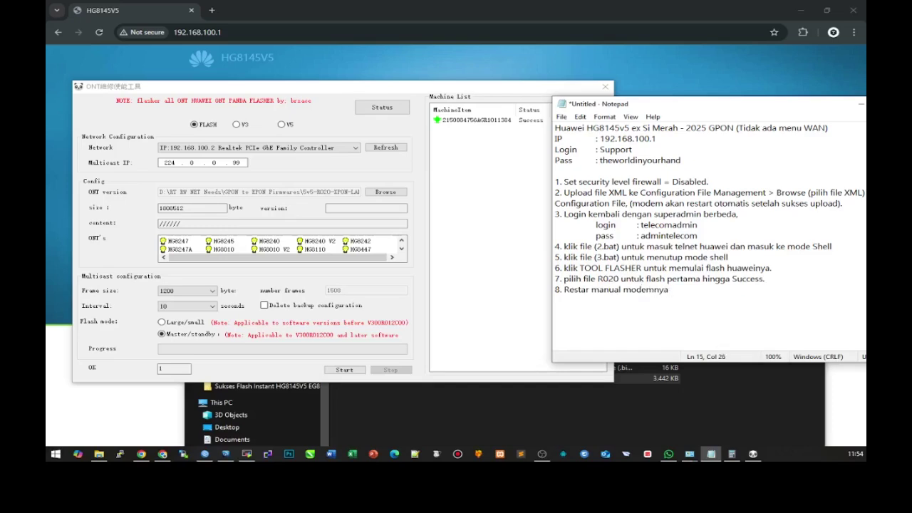
{"action": "type", "text": "power (matikan, hidupkan kembali"}
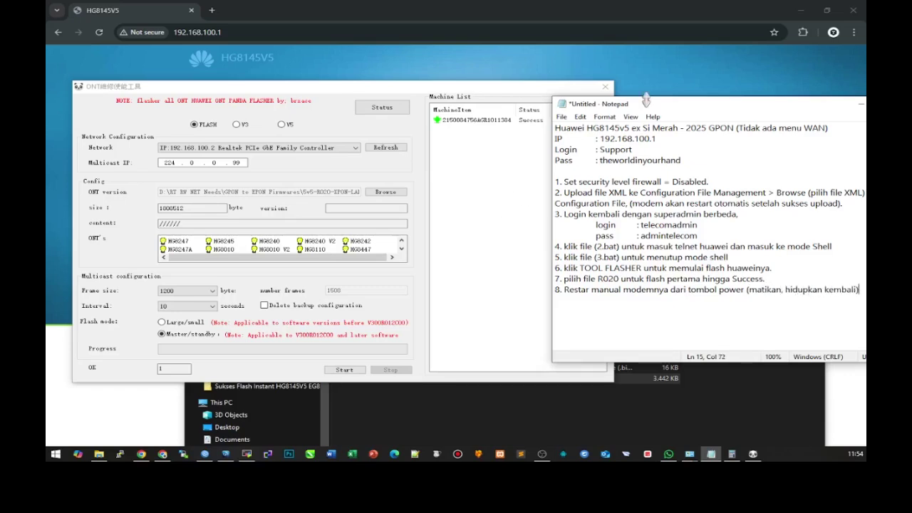
{"action": "left_click_drag", "start_coordinate": [650, 103], "coordinate": [549, 102]}
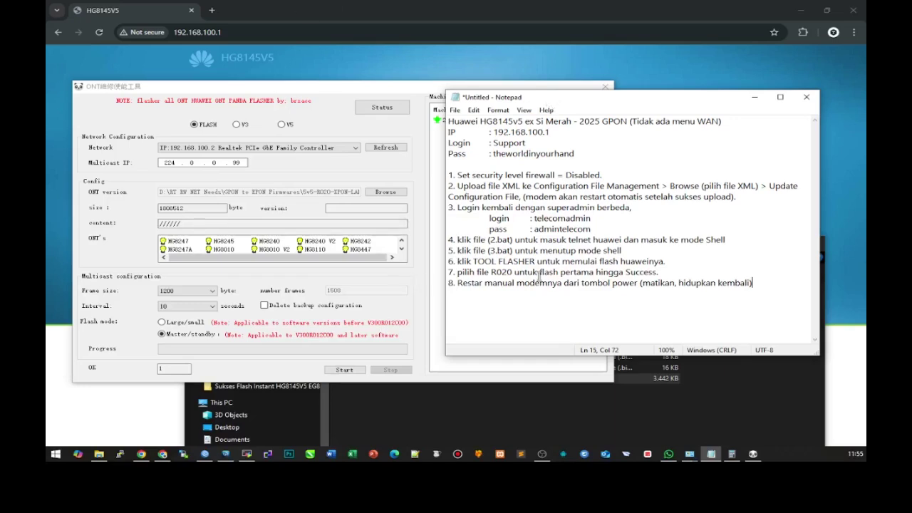
- Add note step 9: 'Setelah modem, hidup flash lagi pilih file Preset'
{"action": "key", "text": "Return"}
{"action": "type", "text": "9. Setelah modem"}
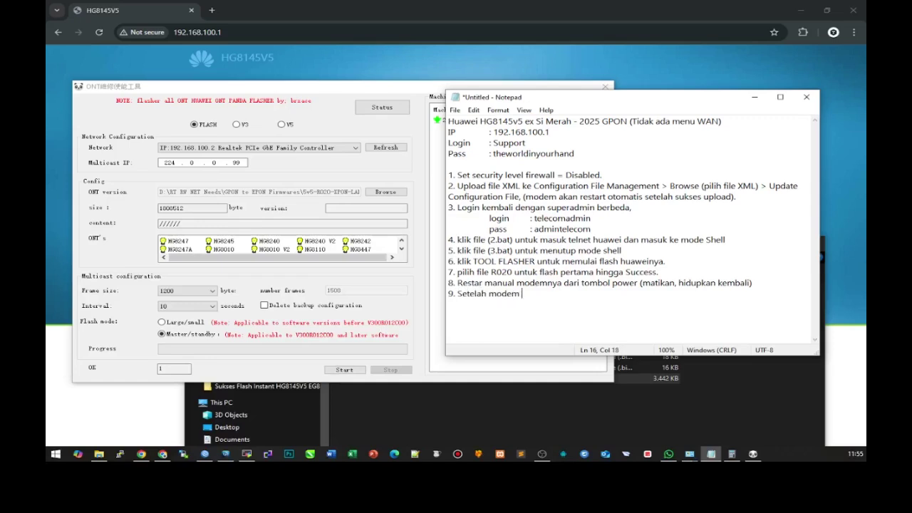
{"action": "type", "text": ", hidup flash lagi"}
{"action": "type", "text": " ke mod"}
{"action": "key", "text": "BackSpace"}
{"action": "key", "text": "BackSpace"}
{"action": "key", "text": "BackSpace"}
{"action": "key", "text": "BackSpace"}
{"action": "key", "text": "BackSpace"}
{"action": "type", "text": "pilih file PRE"}
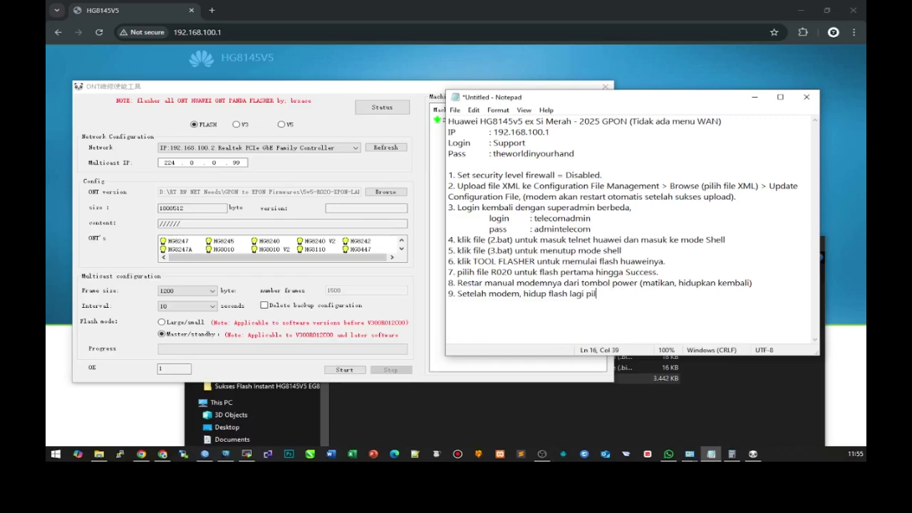
{"action": "key", "text": "BackSpace"}
{"action": "key", "text": "BackSpace"}
{"action": "type", "text": "reset."}
{"action": "key", "text": "Return"}
{"action": "key", "text": "BackSpace"}
{"action": "key", "text": "BackSpace"}
{"action": "left_click", "coordinate": [382, 192]}
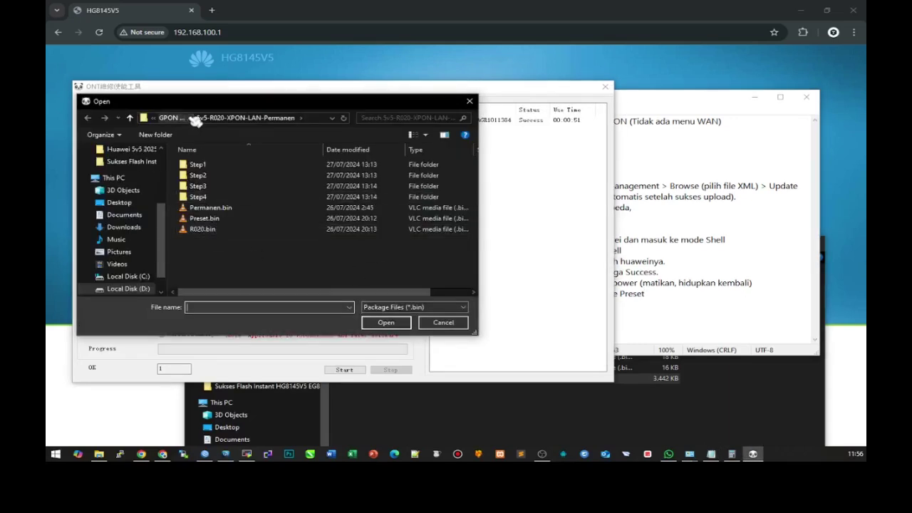
- Navigate to the Huawei 5v5 2025 > 5v5 - flash to XPON firmware folder
{"action": "left_click", "coordinate": [208, 218]}
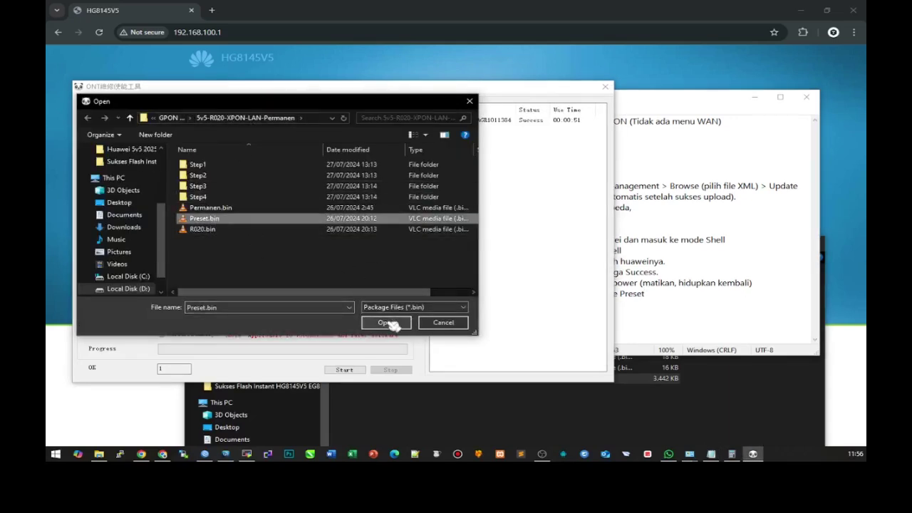
{"action": "left_click", "coordinate": [130, 118]}
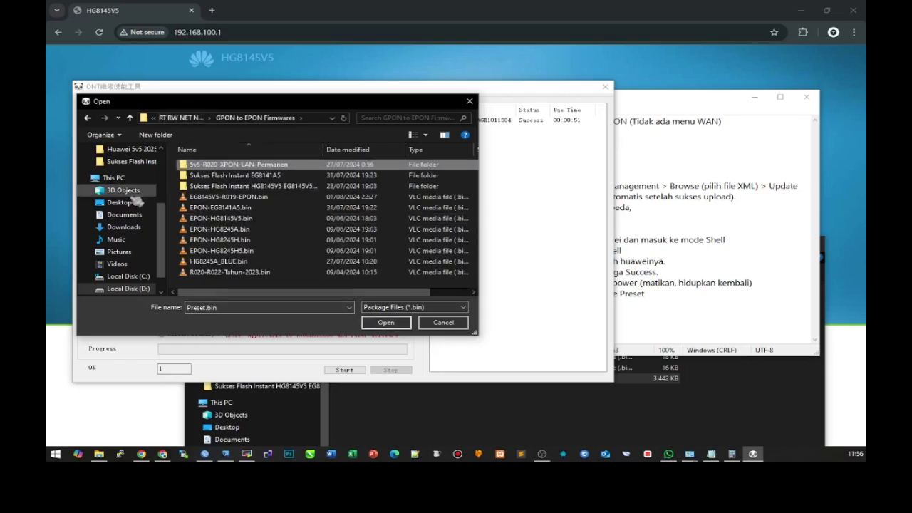
{"action": "left_click", "coordinate": [131, 149]}
{"action": "double_click", "coordinate": [232, 166]}
- Rename Preset.bin to 5.Preset.bin and load it as the firmware file
{"action": "left_click", "coordinate": [216, 187]}
{"action": "left_click", "coordinate": [216, 187]}
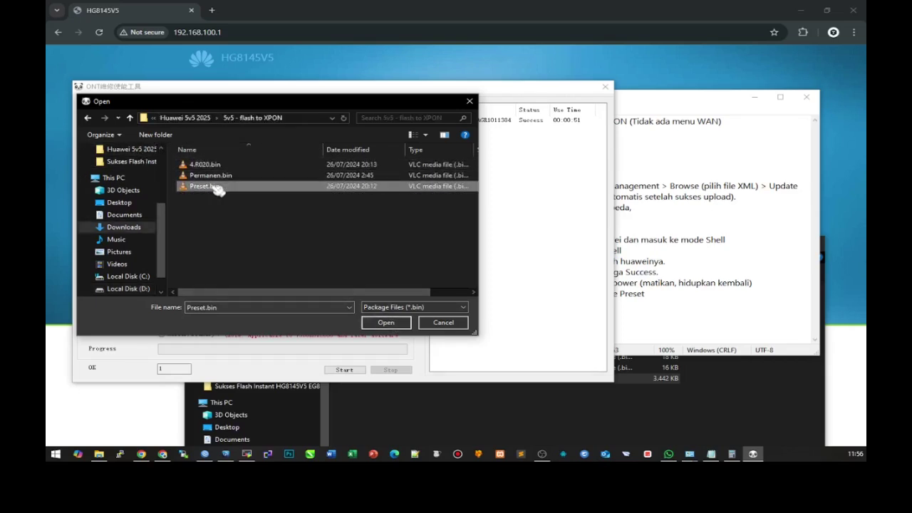
{"action": "key", "text": "Home"}
{"action": "type", "text": "5."}
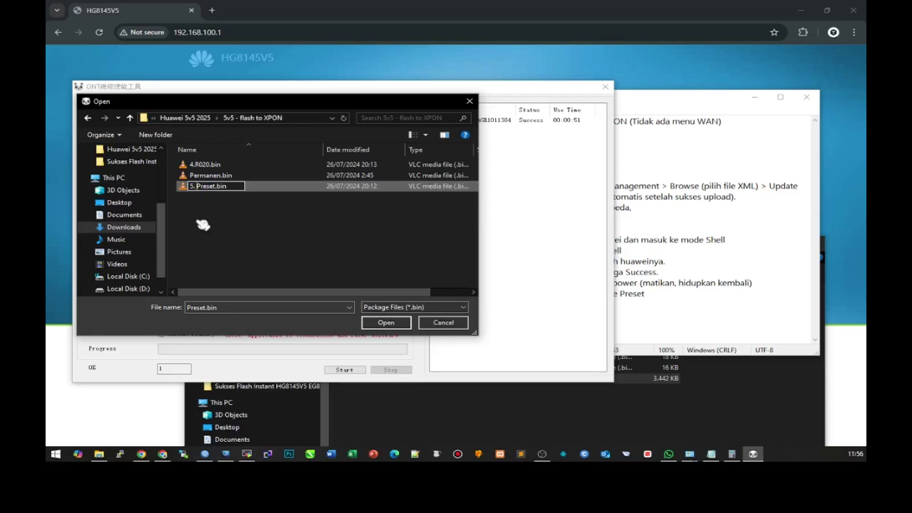
{"action": "key", "text": "Return"}
{"action": "left_click", "coordinate": [207, 174]}
{"action": "left_click", "coordinate": [385, 322]}
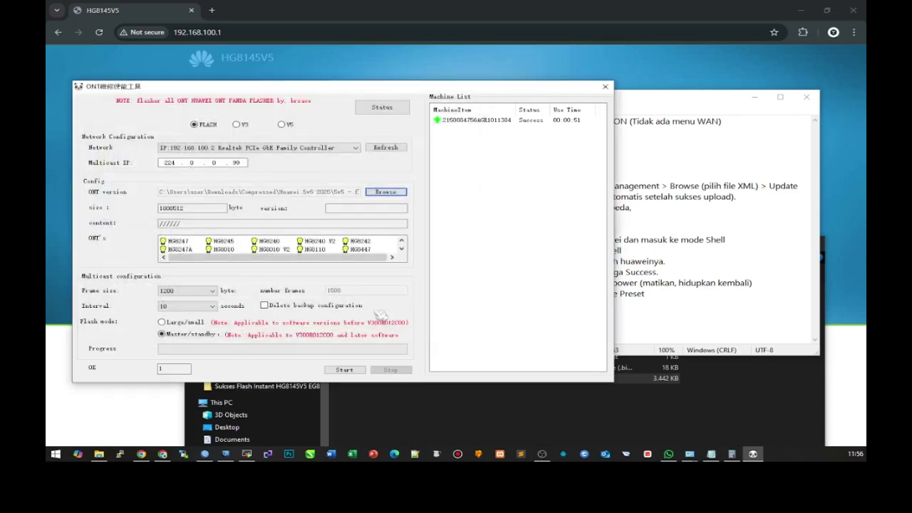
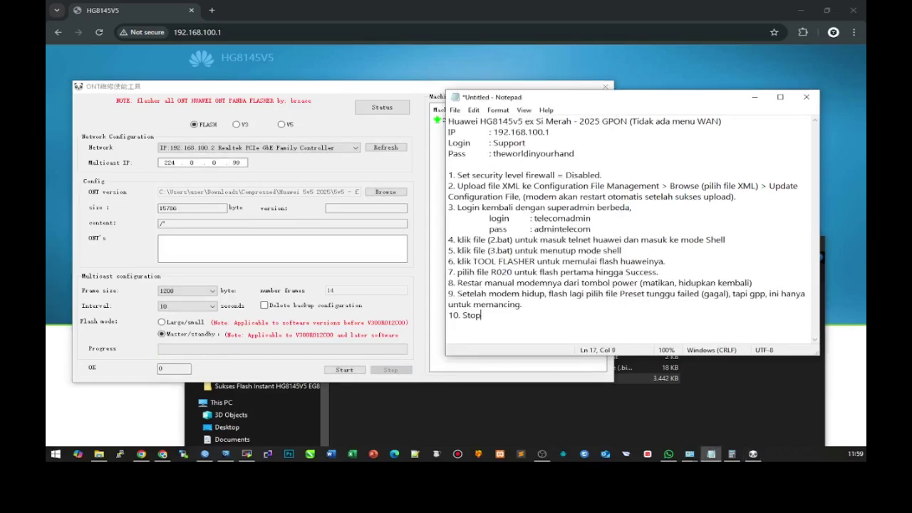
- Write step 10: 'Stop, matikan dan hidupkan kembali modemnya.'
{"action": "type", "text": ", dan matikan dan hidupkan kembali modemnya."}
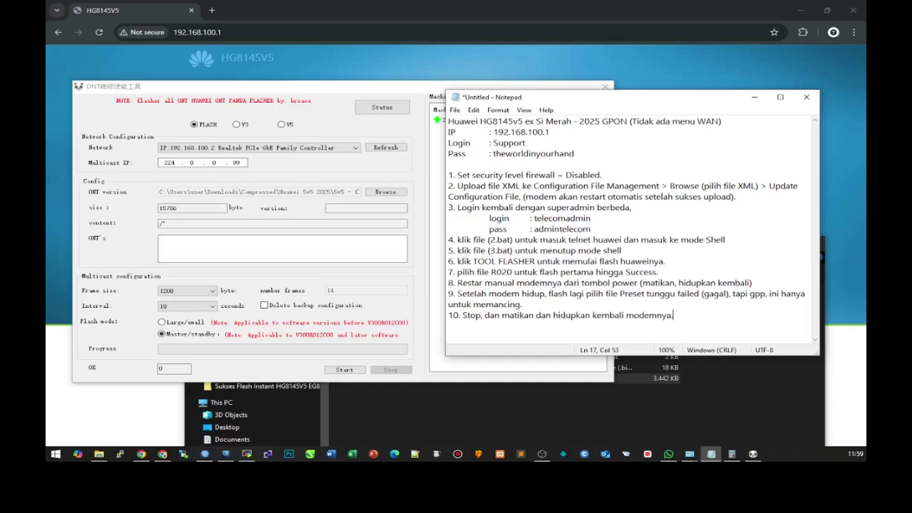
- Extend step 9 with the warning that the modem and power will shut off
{"action": "left_click", "coordinate": [526, 305]}
{"action": "key", "text": "BackSpace"}
{"action": "type", "text": ", modem akan mati power"}
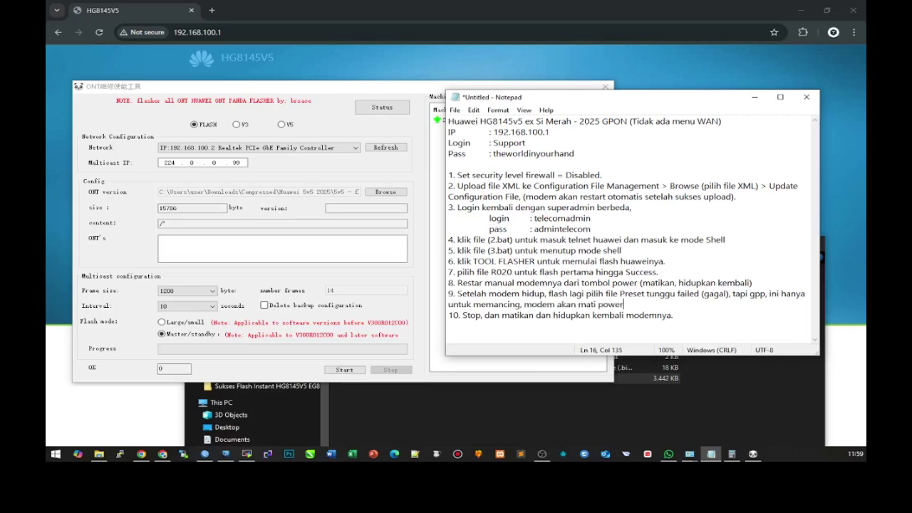
{"action": "type", "text": " ikut mati, jangan patin"}
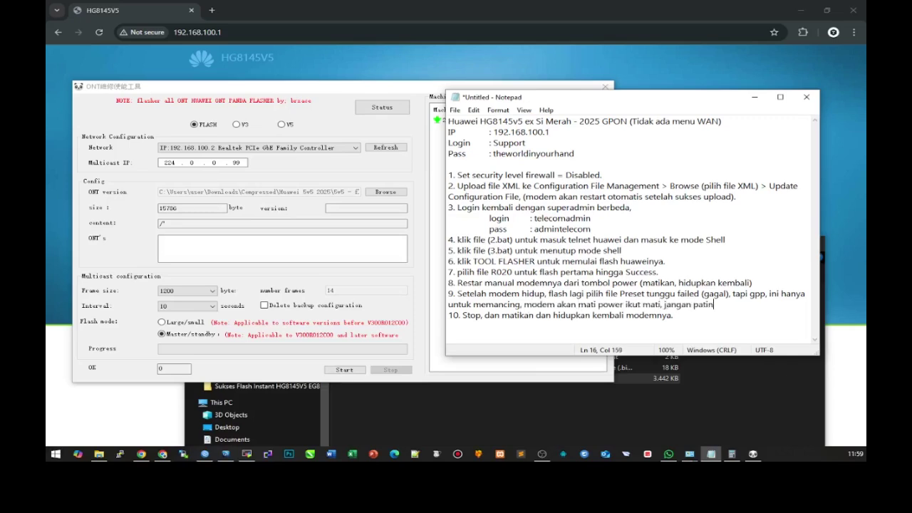
{"action": "type", "text": "ik."}
- Reword step 10 to 'Stop proses flash, matikan…' and start item 11
{"action": "left_click", "coordinate": [480, 315]}
{"action": "type", "text": "rp"}
{"action": "key", "text": "BackSpace"}
{"action": "key", "text": "BackSpace"}
{"action": "type", "text": "proses flash"}
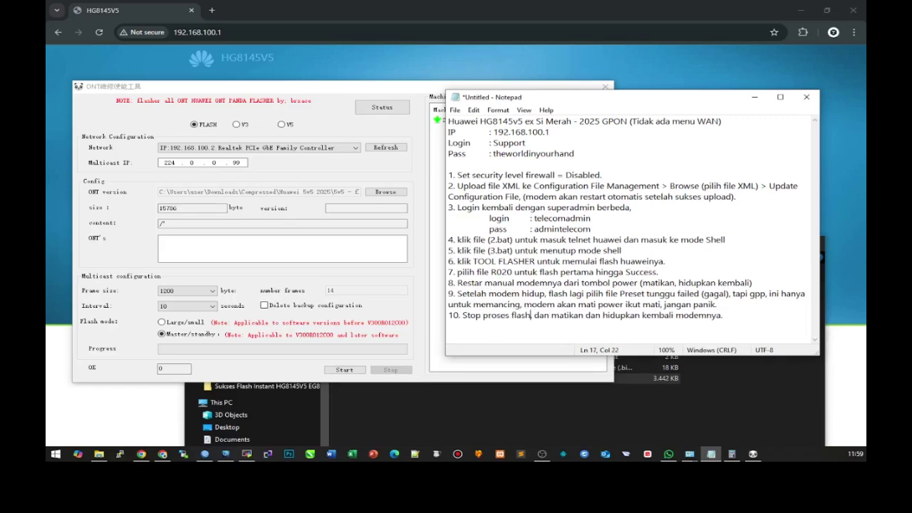
{"action": "left_click_drag", "start_coordinate": [532, 315], "coordinate": [550, 315]}
{"action": "type", "text": ","}
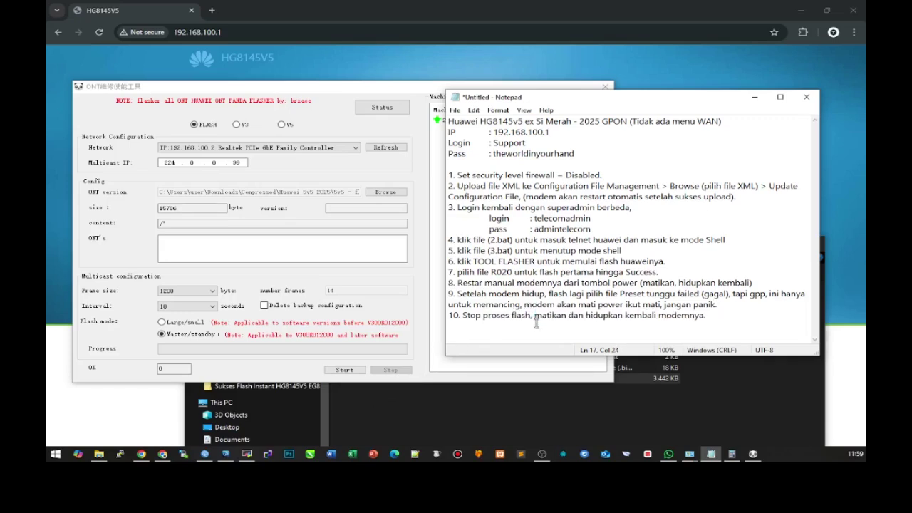
{"action": "left_click", "coordinate": [708, 316]}
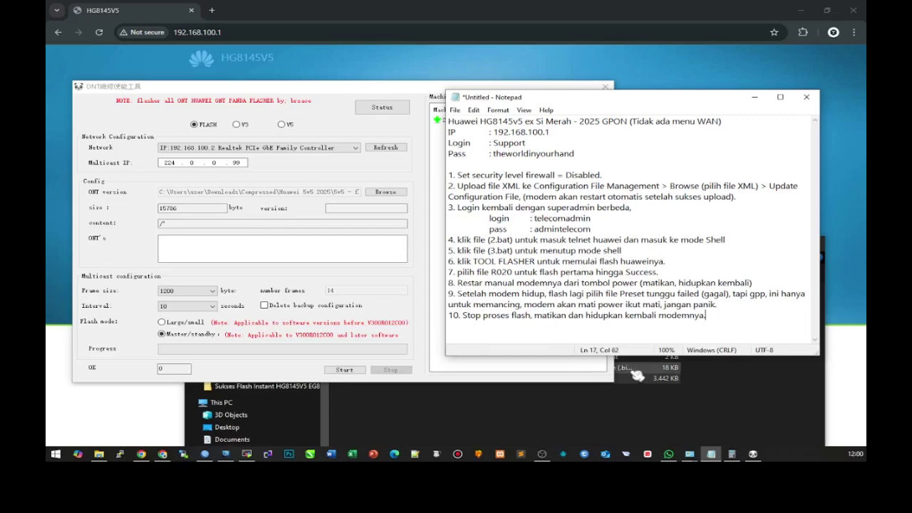
{"action": "key", "text": "Return"}
{"action": "type", "text": "11"}
- Fix the comma before 'power' in step 9's warning
{"action": "left_click", "coordinate": [596, 304]}
{"action": "type", "text": ","}
{"action": "key", "text": "BackSpace"}
{"action": "key", "text": "BackSpace"}
{"action": "type", "text": ","}
{"action": "left_click", "coordinate": [716, 315]}
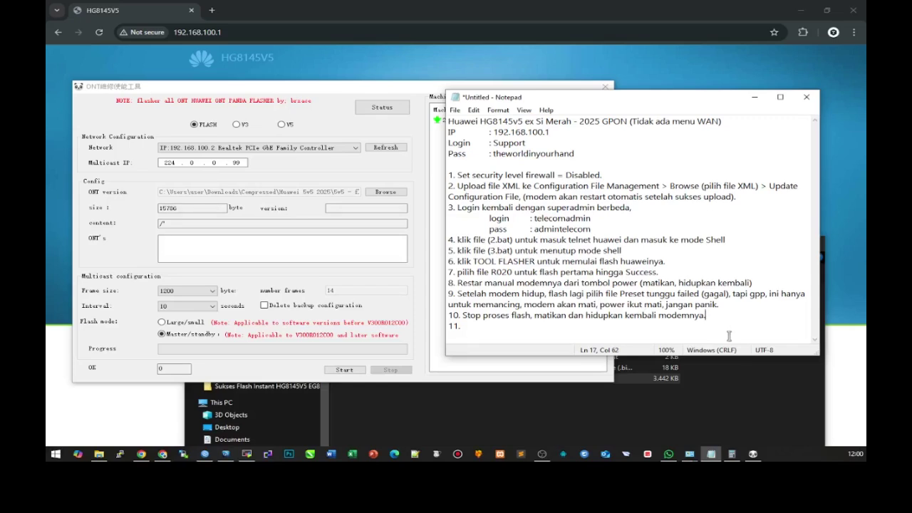
- Write step 11: 'Setelah modem hidup, lanjut flash pilih file Permanen'
{"action": "left_click", "coordinate": [728, 335]}
{"action": "type", "text": "Setelah modem hidup, lanjut flash ke"}
{"action": "key", "text": "BackSpace"}
{"action": "key", "text": "BackSpace"}
{"action": "key", "text": "BackSpace"}
{"action": "type", "text": "pilih file Permanent"}
{"action": "key", "text": "BackSpace"}
- Load Permanen.bin as the firmware file in ONT Panda Flasher
{"action": "left_click", "coordinate": [385, 191]}
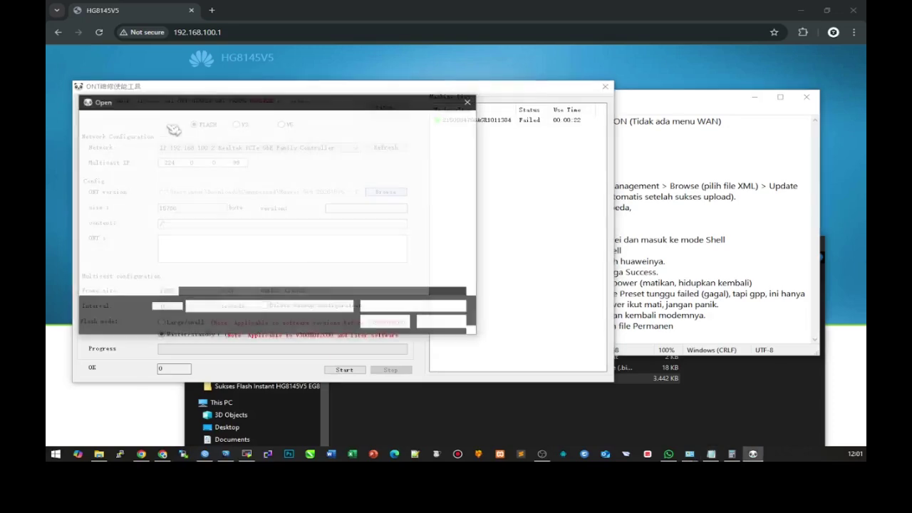
{"action": "left_click", "coordinate": [208, 186]}
{"action": "left_click", "coordinate": [385, 322]}
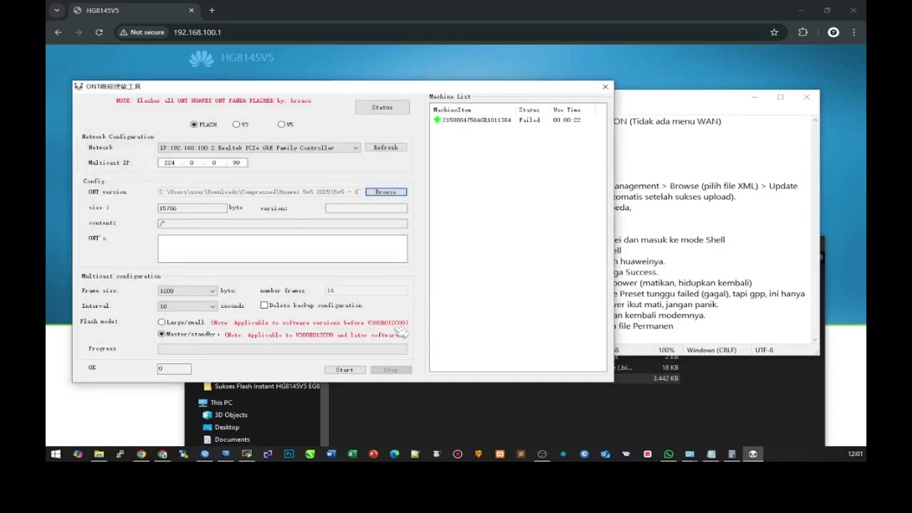
- Start the Permanen.bin flash and add '.bin' after Permanen in step 11
{"action": "left_click", "coordinate": [345, 369]}
{"action": "left_click", "coordinate": [684, 327]}
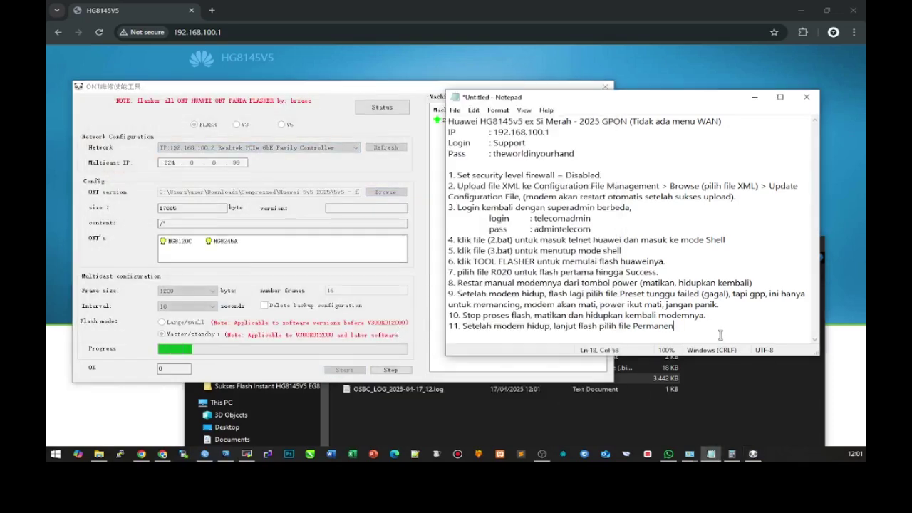
{"action": "type", "text": ".bin"}
- Add the '.bin' extension after Preset in step 9 and R020 in step 7
{"action": "left_click", "coordinate": [640, 293]}
{"action": "type", "text": ".bin"}
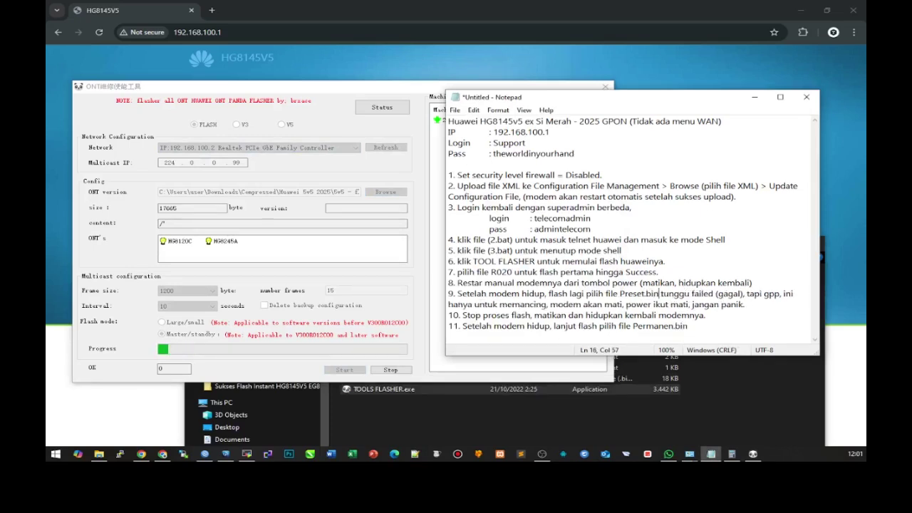
{"action": "left_click", "coordinate": [513, 271]}
{"action": "type", "text": ".bin"}
{"action": "left_click", "coordinate": [721, 334]}
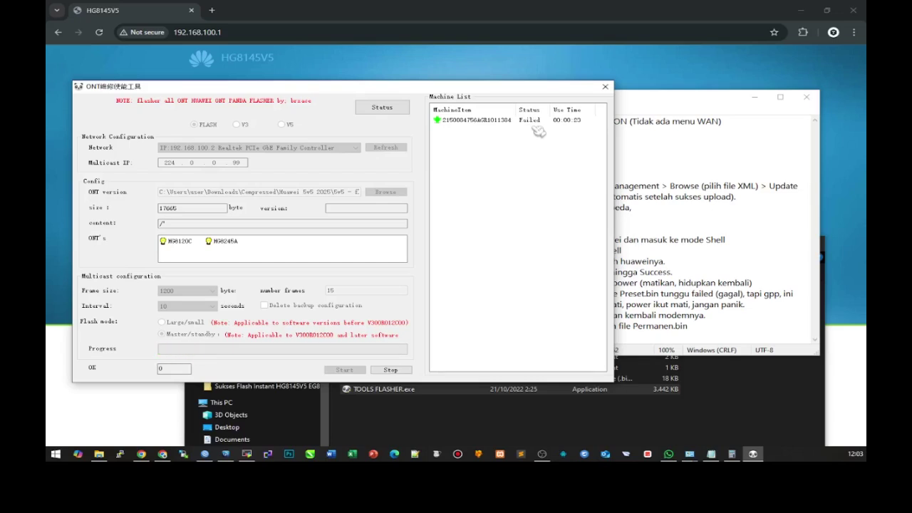
- Finish step 11: wait for Failed again, that's fine, the final step decides; begin step 12 'Matikan dan hidupkan kembali modemny'
{"action": "left_click", "coordinate": [664, 330]}
{"action": "type", "text": "tunggu hingga"}
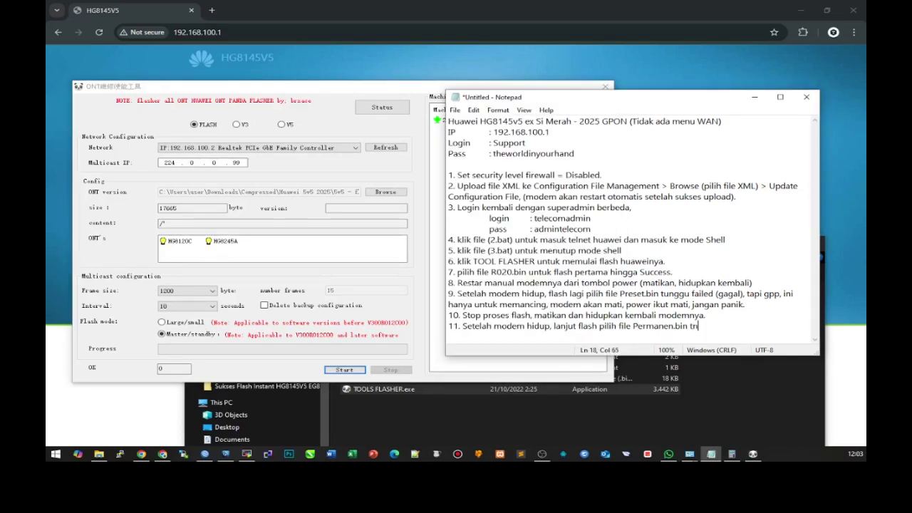
{"action": "type", "text": " faile"}
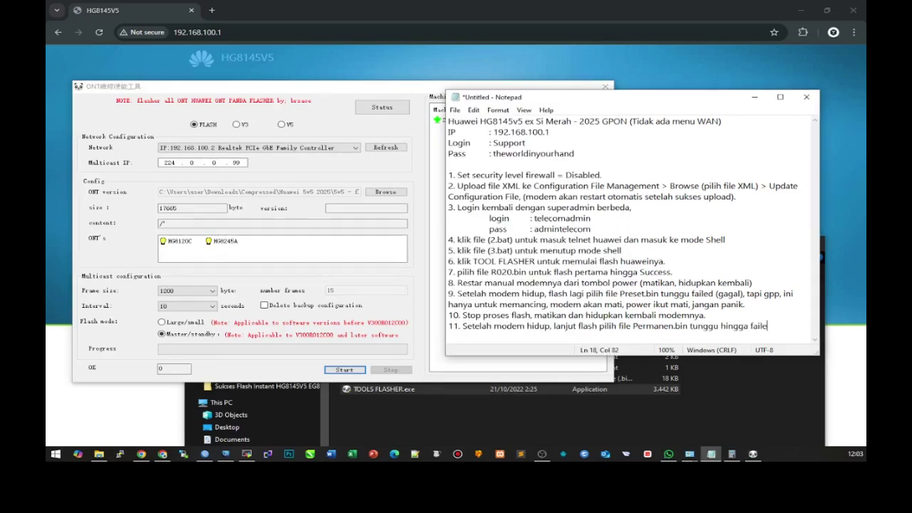
{"action": "type", "text": "d (gagal) sekali lagi gpp, tidak ha"}
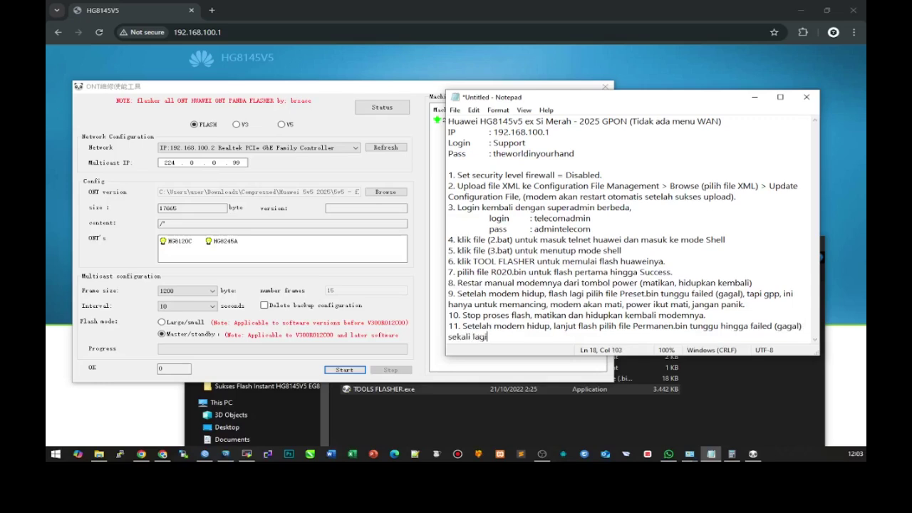
{"action": "type", "text": "ses, penentunya ada di "}
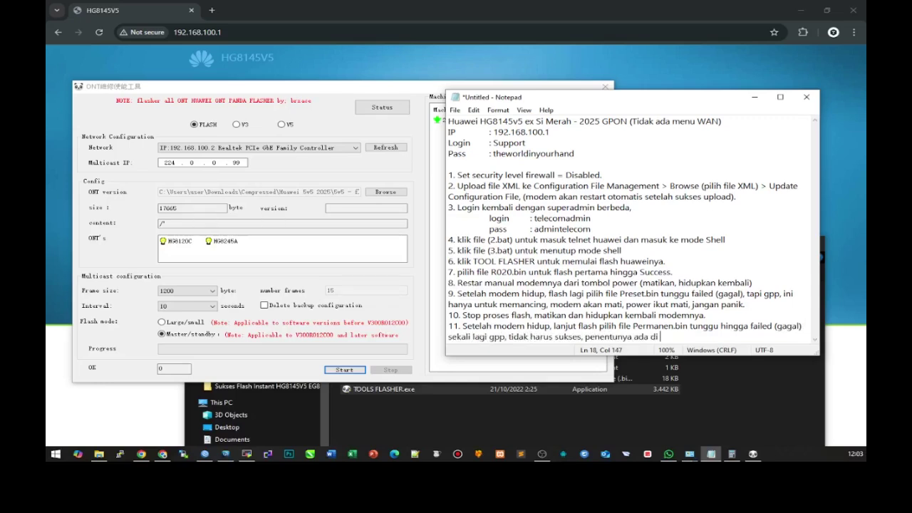
{"action": "type", "text": "langkah terakhir."}
{"action": "key", "text": "Return"}
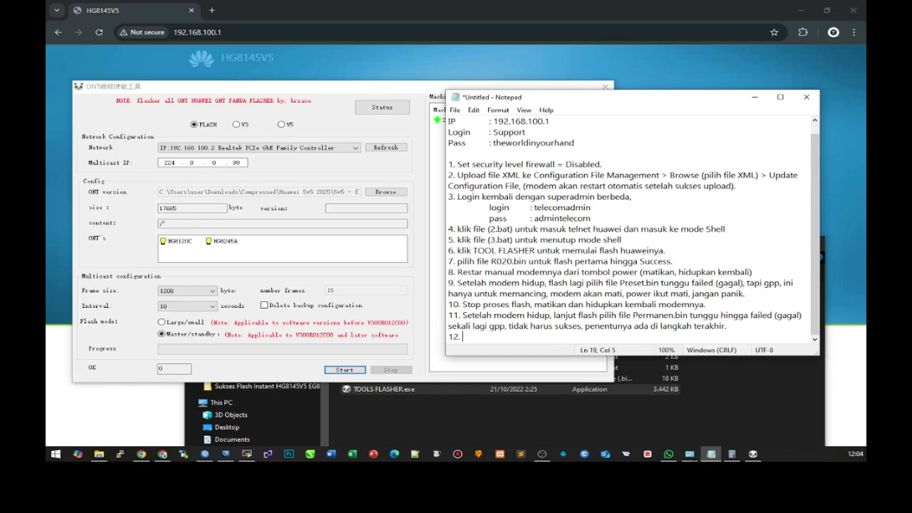
{"action": "type", "text": "Matikan dan hidupkan kembali modemnya."}
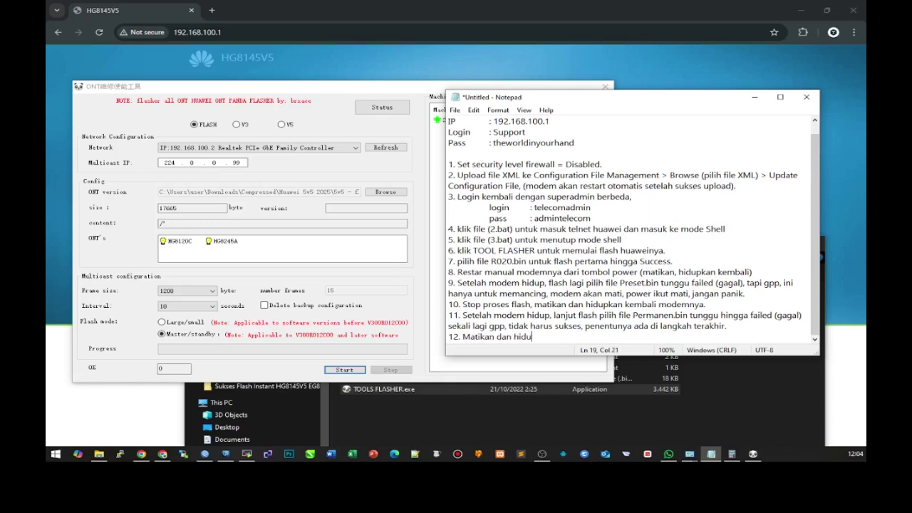
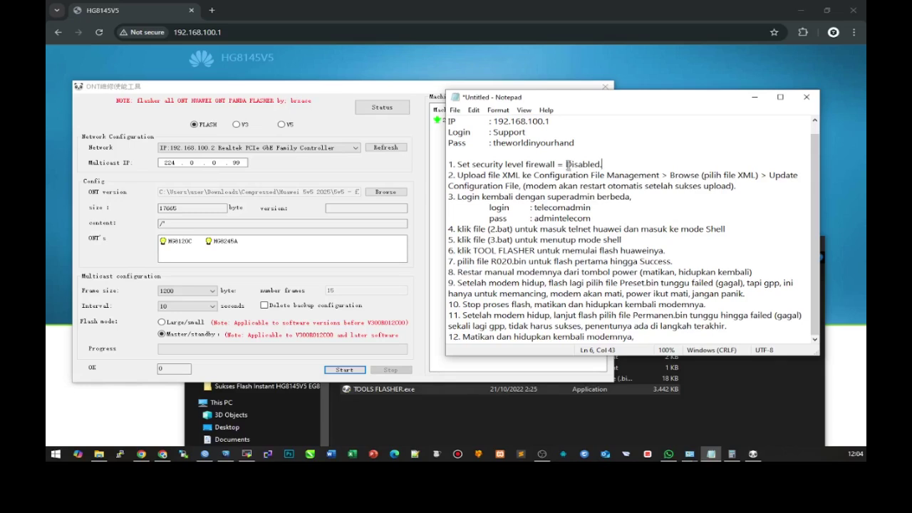
- Change 'Disabled.' in step 1 to 'User-Defined.', then revert it back to 'Disabled.'
{"action": "left_click_drag", "start_coordinate": [567, 164], "coordinate": [602, 165]}
{"action": "type", "text": "UserUser-Defined."}
{"action": "left_click_drag", "start_coordinate": [565, 165], "coordinate": [624, 172]}
{"action": "type", "text": "Disabled."}
- Add step 4 after the superadmin password line: 'Set security level firewall = User-Defined'
{"action": "left_click", "coordinate": [586, 220]}
{"action": "key", "text": "Return"}
{"action": "type", "text": "4. Set security level "}
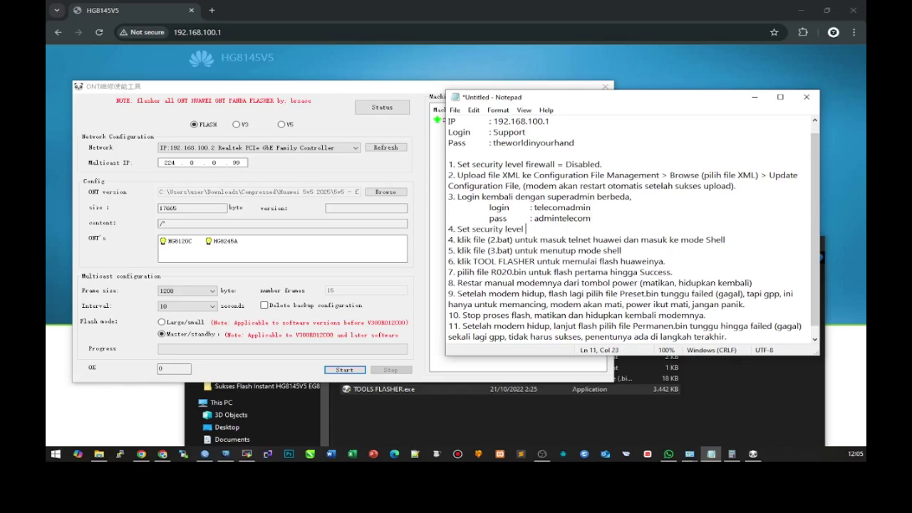
{"action": "type", "text": "firewall = User-Define"}
{"action": "type", "text": "= User-Defined, karena ka"}
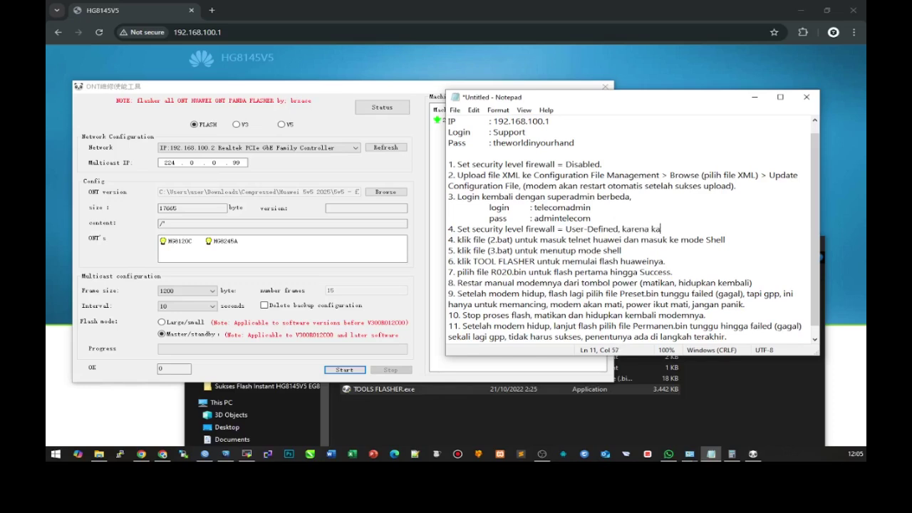
{"action": "type", "text": "lau masih terdisable, telnet ga bisa terbuka."}
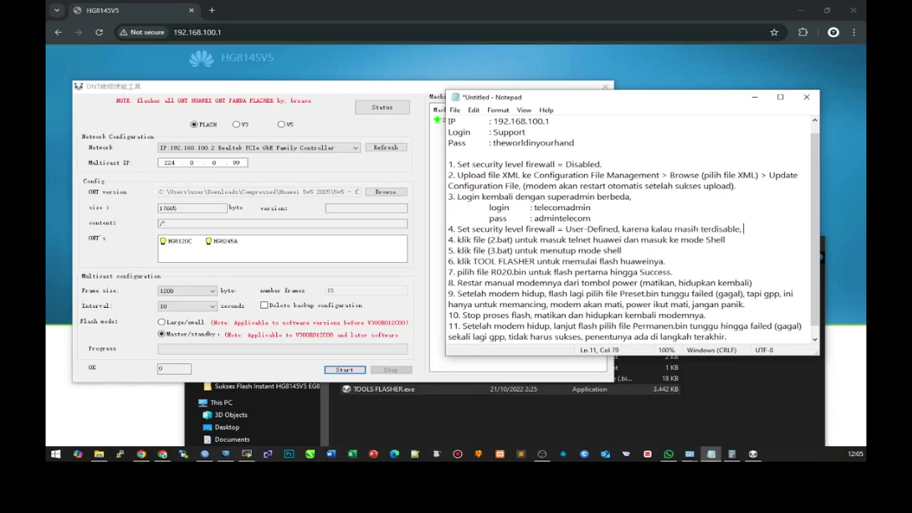
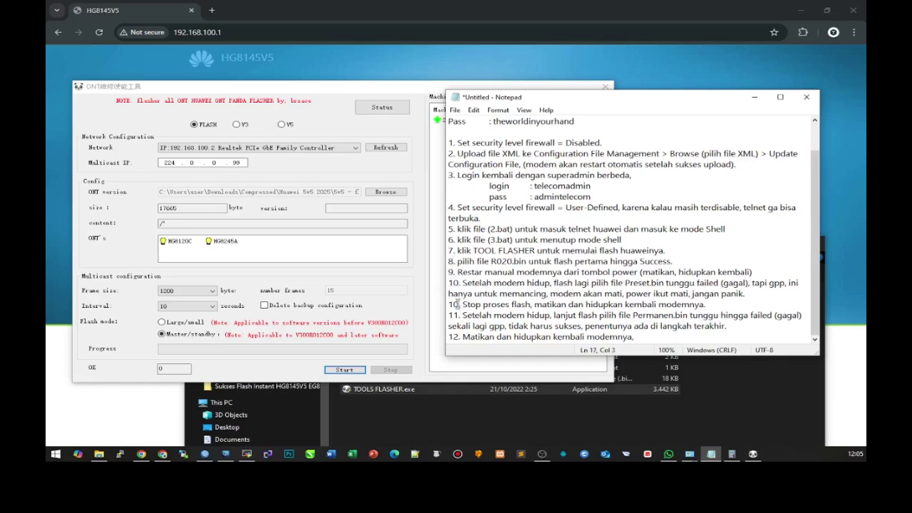
- Renumber the guide's steps as 9, 10, 11, 12 and 13
{"action": "key", "text": "BackSpace"}
{"action": "type", "text": "1"}
{"action": "key", "text": "Down"}
{"action": "key", "text": "BackSpace"}
{"action": "type", "text": "2"}
{"action": "key", "text": "Down"}
{"action": "key", "text": "BackSpace"}
{"action": "type", "text": "3"}
- End step 13 with 'lanjut ke langkah terakhir.', start a new line, and select 'terakhir.'
{"action": "key", "text": "End"}
{"action": "type", "text": "lanjut ke langkah terakh"}
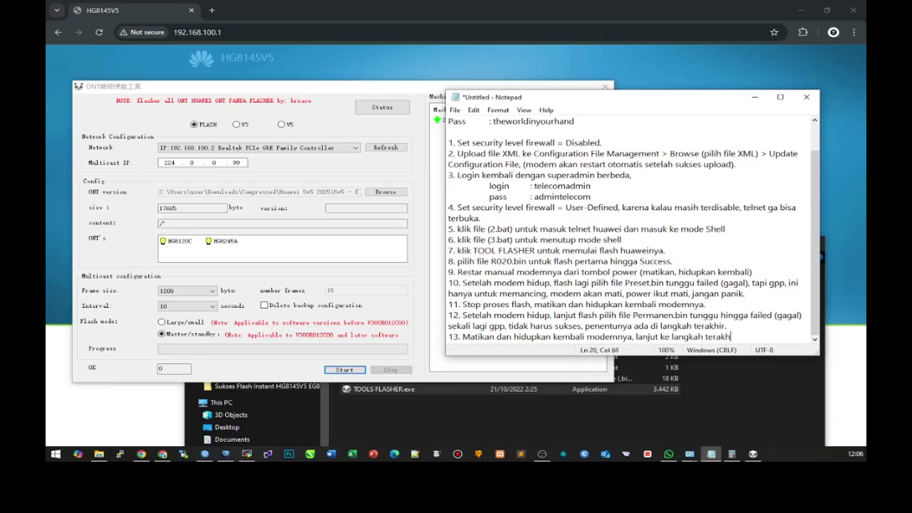
{"action": "type", "text": "ir."}
{"action": "key", "text": "Return"}
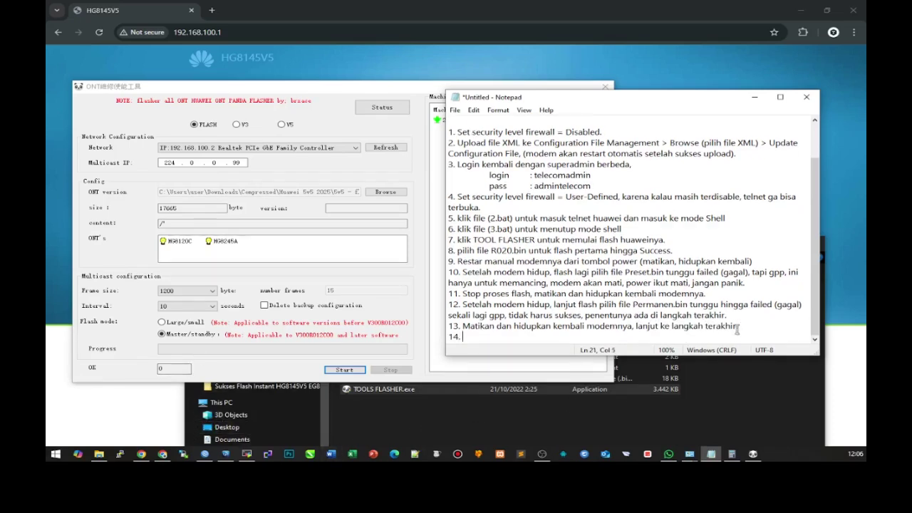
{"action": "left_click_drag", "start_coordinate": [705, 326], "coordinate": [757, 327]}
- Replace 'terakhir.' with 'berikut' and copy Step 7 - GPON Finishing.bat into 5v5 - flash to XPON
{"action": "type", "text": "berikut"}
{"action": "left_click", "coordinate": [99, 454]}
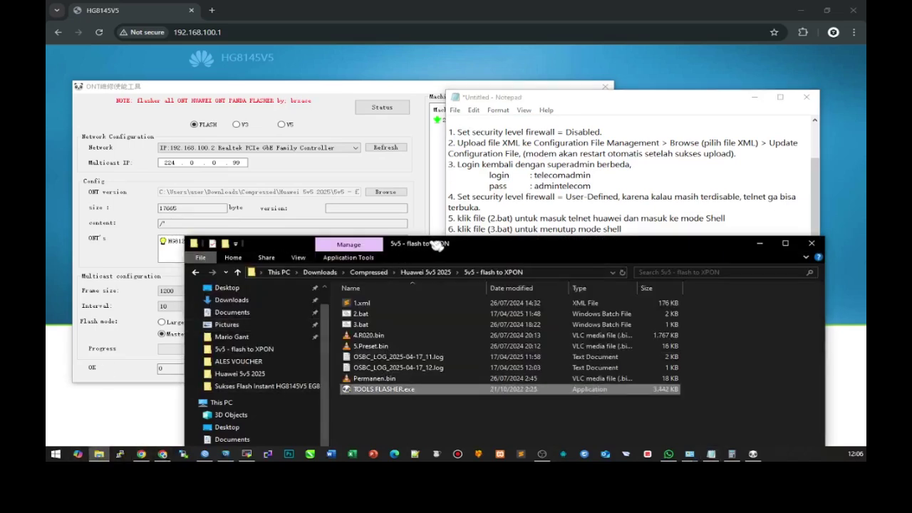
{"action": "left_click_drag", "start_coordinate": [437, 245], "coordinate": [420, 196]}
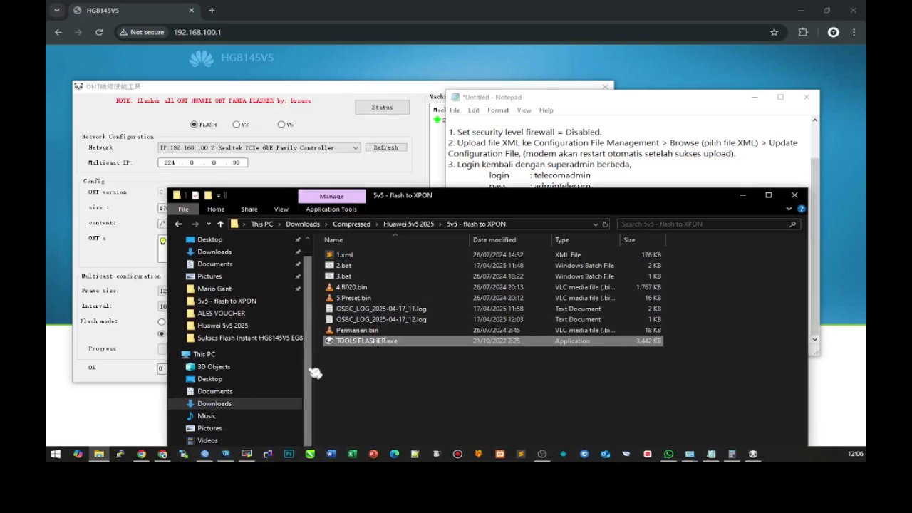
{"action": "left_click", "coordinate": [235, 338]}
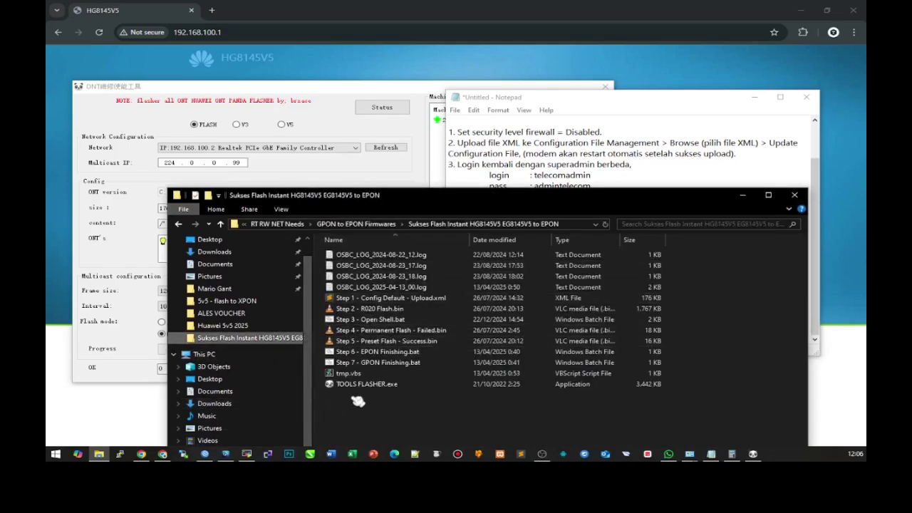
{"action": "right_click", "coordinate": [401, 366]}
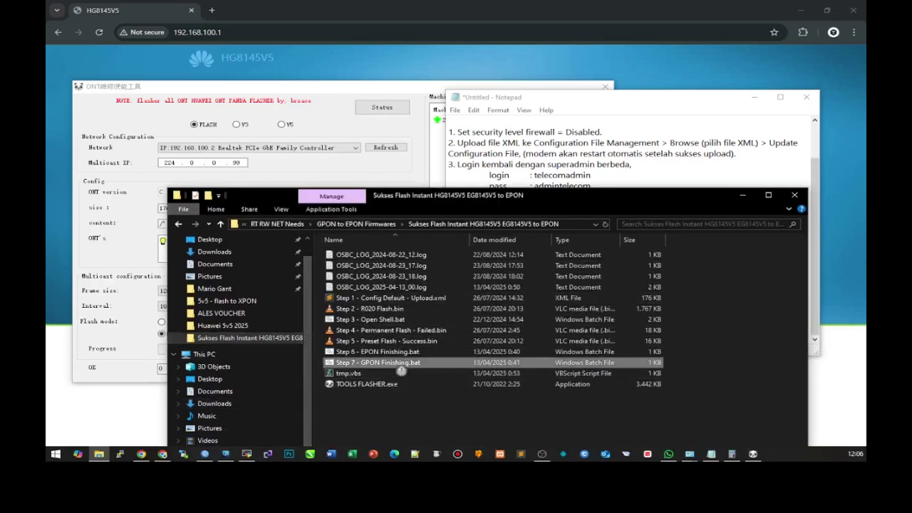
{"action": "left_click", "coordinate": [420, 302]}
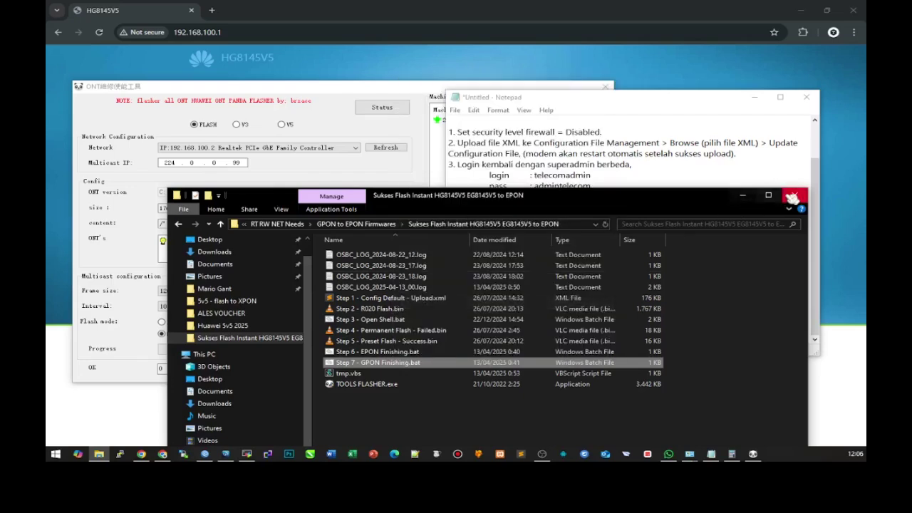
{"action": "left_click", "coordinate": [227, 325]}
{"action": "double_click", "coordinate": [356, 254]}
{"action": "key", "text": "ctrl+v"}
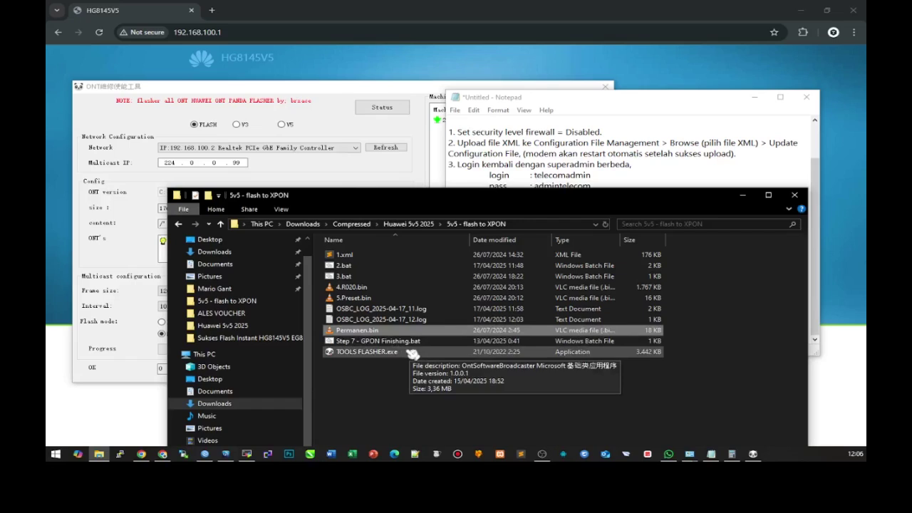
- Rename Permanen.bin to 6.Permanen.bin and the pasted batch file to 7.xpon.bat
{"action": "left_click", "coordinate": [337, 330]}
{"action": "type", "text": "6."}
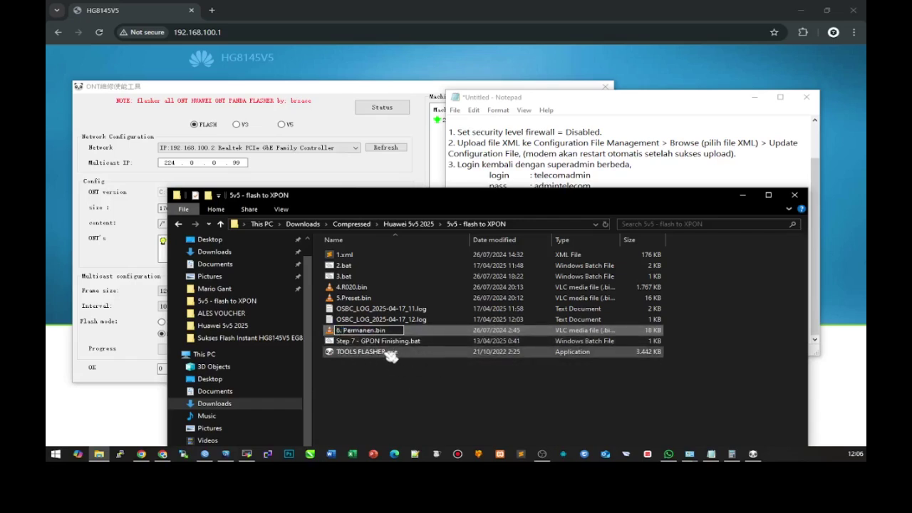
{"action": "key", "text": "Return"}
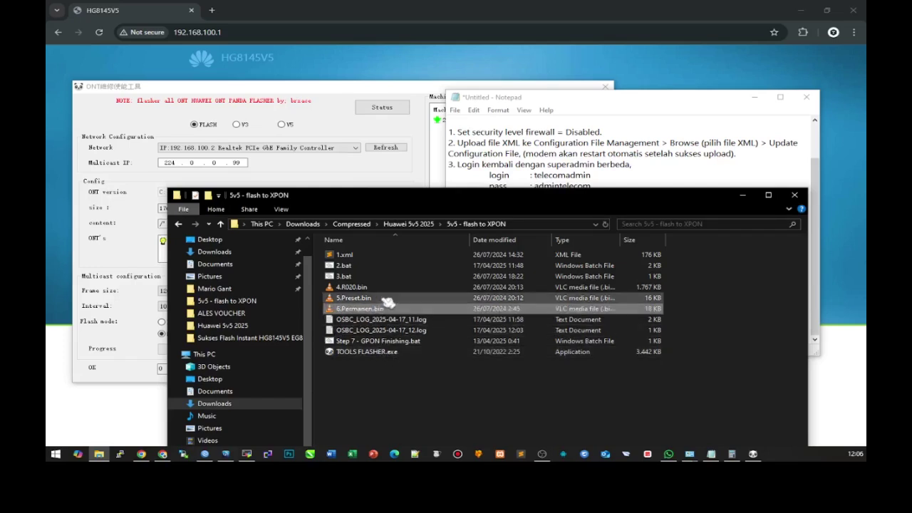
{"action": "left_click", "coordinate": [387, 342]}
{"action": "left_click", "coordinate": [383, 342]}
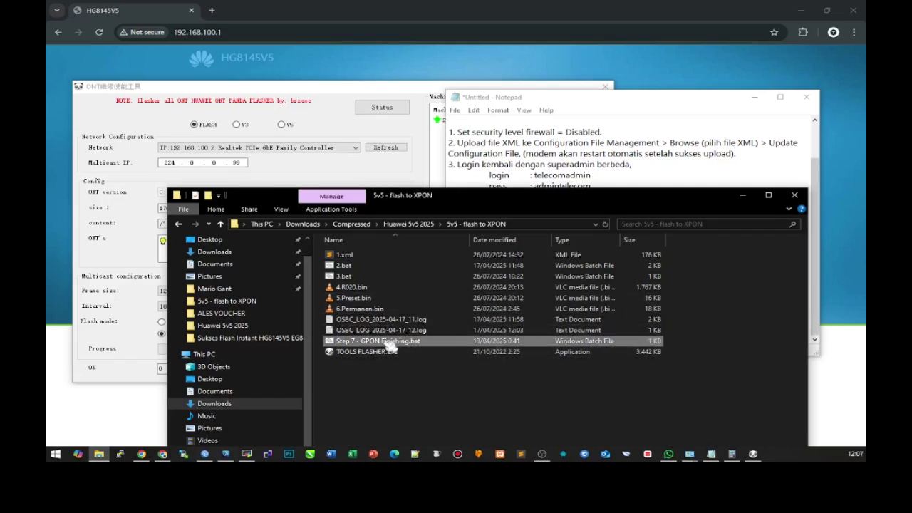
{"action": "type", "text": "7.XPO"}
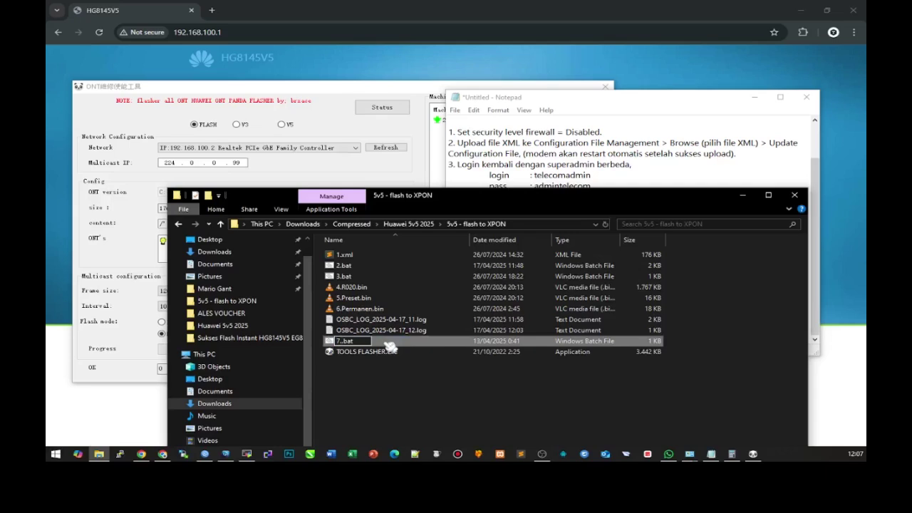
{"action": "key", "text": "BackSpace"}
{"action": "key", "text": "BackSpace"}
{"action": "key", "text": "BackSpace"}
{"action": "type", "text": "xpon"}
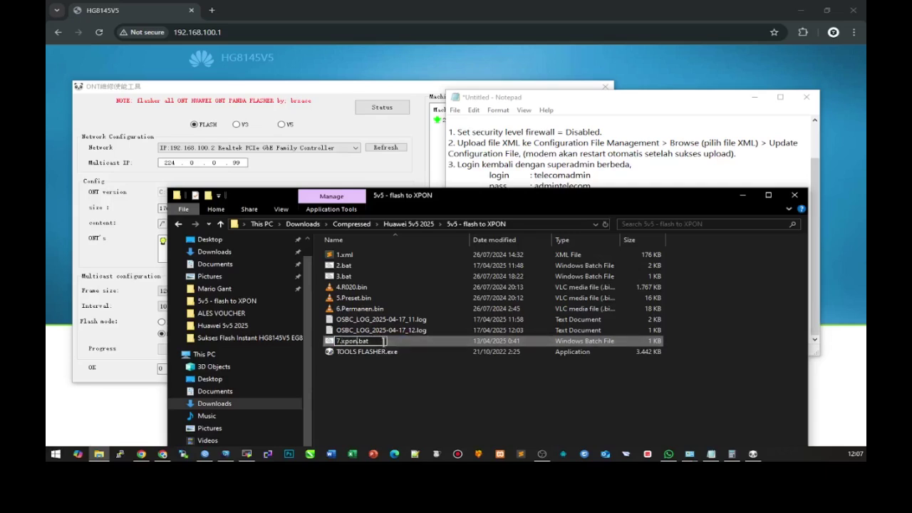
{"action": "key", "text": "Return"}
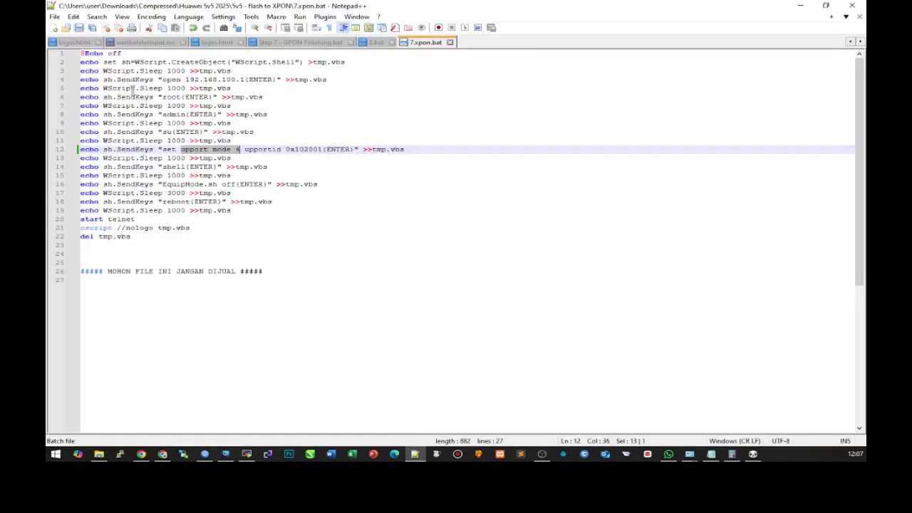
- Write step 14: run XPON.bat to set the modem to XPON mode (upport mode 4), then check 7.xpon.bat
{"action": "left_click", "coordinate": [711, 454]}
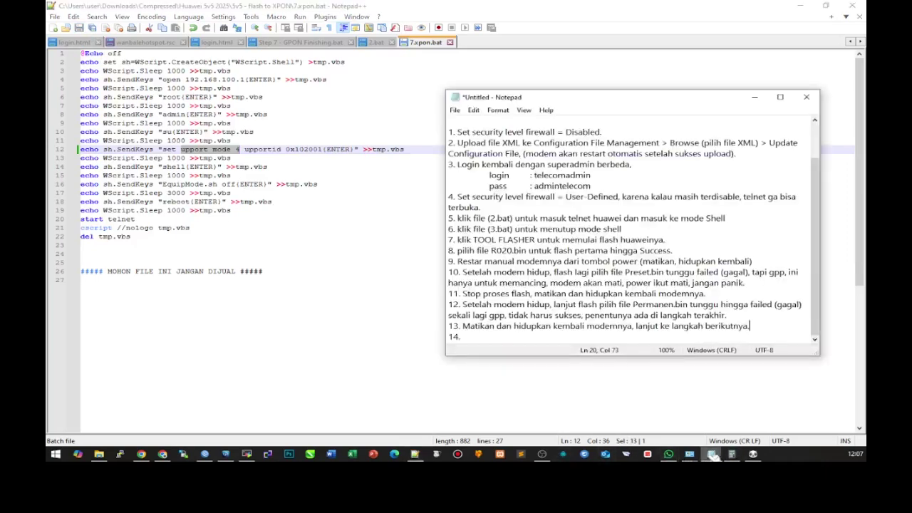
{"action": "type", "text": "Klik file xpon"}
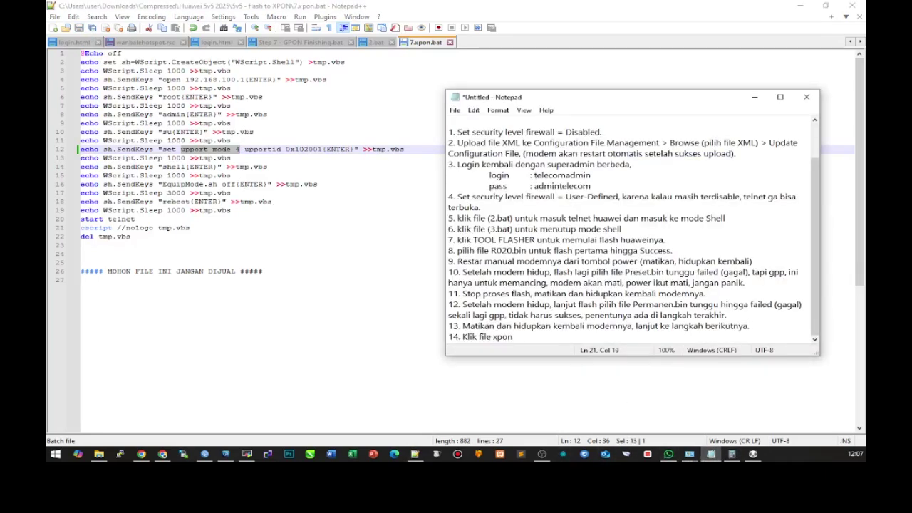
{"action": "key", "text": "BackSpace"}
{"action": "key", "text": "BackSpace"}
{"action": "type", "text": "XPON.bat untuk menjadikannya"}
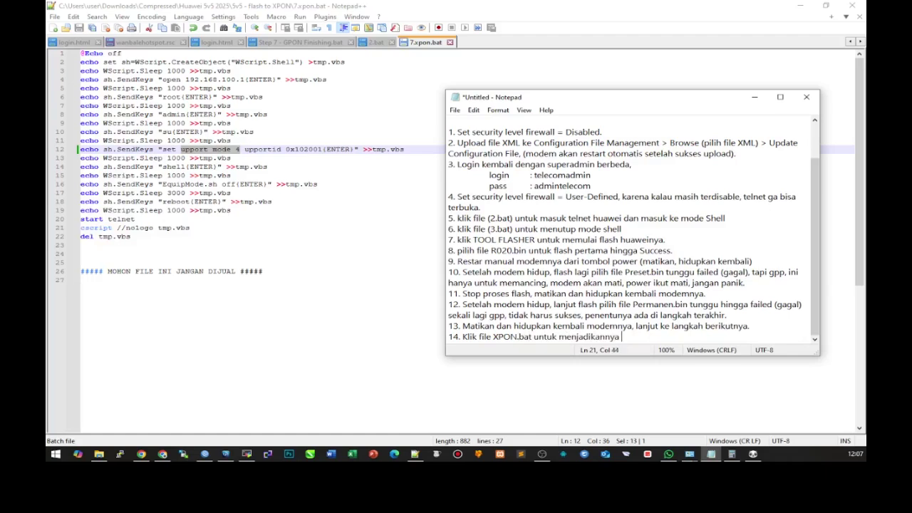
{"action": "key", "text": "BackSpace"}
{"action": "key", "text": "BackSpace"}
{"action": "key", "text": "BackSpace"}
{"action": "key", "text": "BackSpace"}
{"action": "type", "text": "modemnya ke mode XPON (upport mode 4)"}
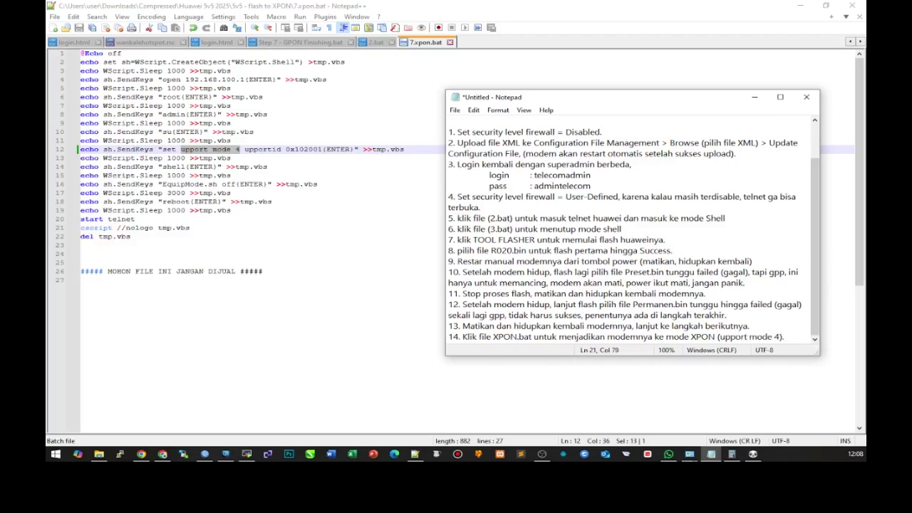
{"action": "type", "text": "."}
{"action": "key", "text": "Return"}
{"action": "left_click", "coordinate": [206, 135]}
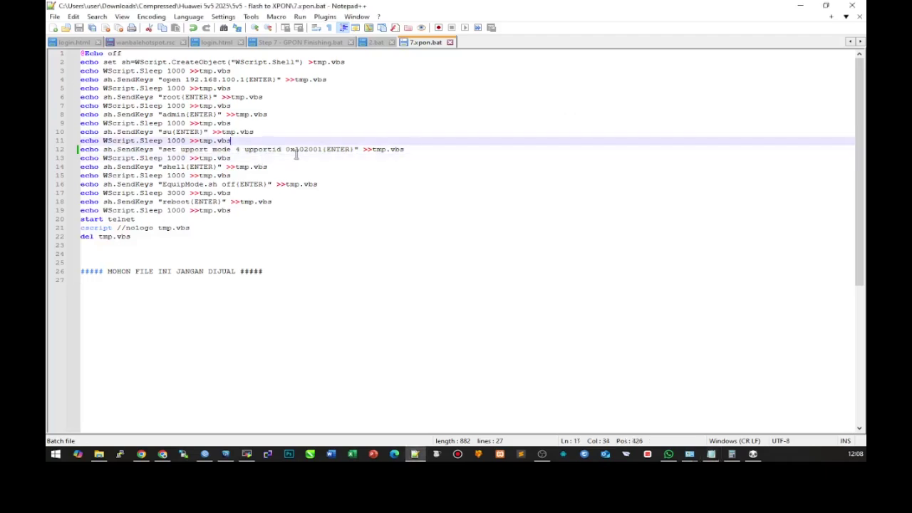
{"action": "left_click", "coordinate": [245, 151]}
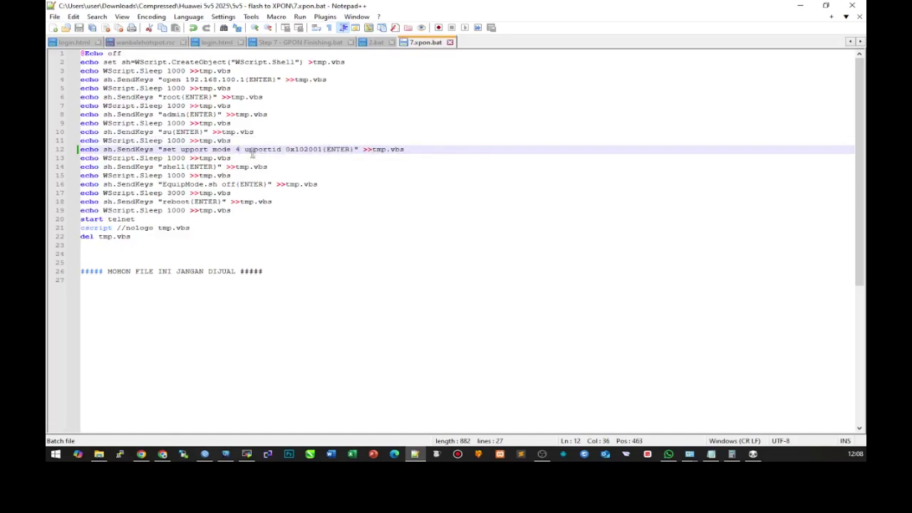
- Close Notepad++ and sign in to the HG8145V5 web interface with the super-admin account
{"action": "left_click", "coordinate": [857, 8]}
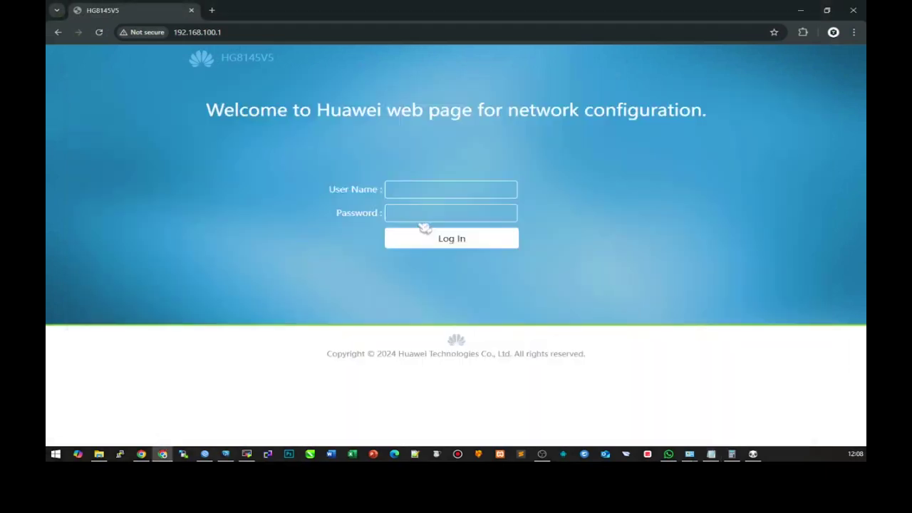
{"action": "left_click", "coordinate": [432, 191]}
{"action": "type", "text": "telecomadmin"}
{"action": "key", "text": "Tab"}
{"action": "type", "text": "admi"}
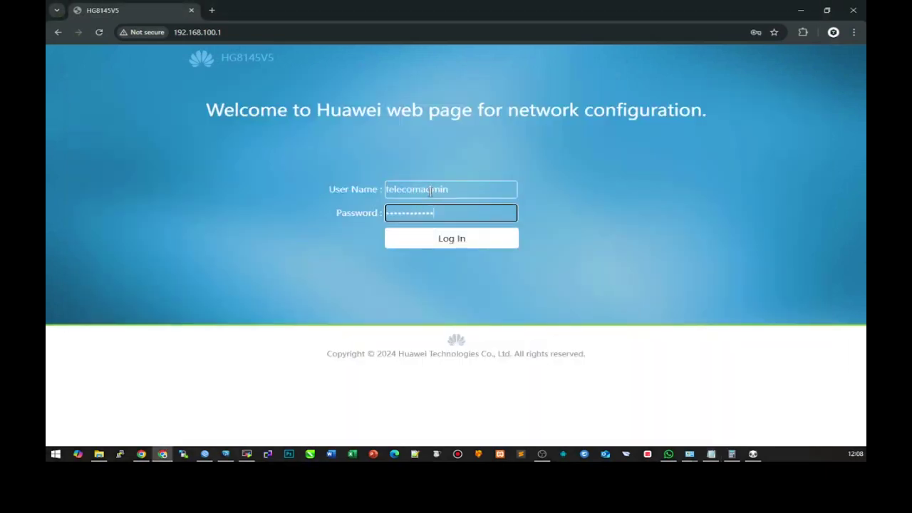
{"action": "left_click", "coordinate": [448, 238]}
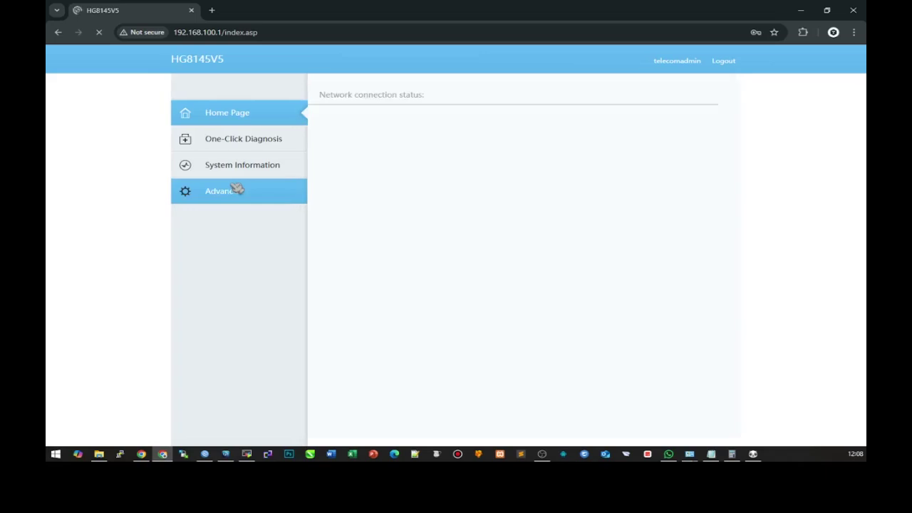
- Go to Advanced > Security > Firewall Level, close the console, and re-enter the user name
{"action": "left_click", "coordinate": [236, 189]}
{"action": "left_click", "coordinate": [546, 177]}
{"action": "left_click", "coordinate": [242, 320]}
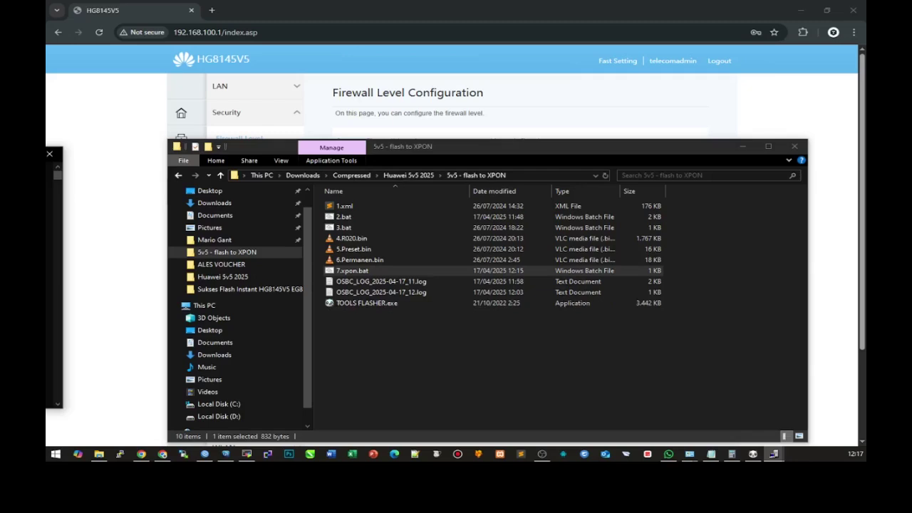
{"action": "left_click", "coordinate": [112, 118]}
{"action": "left_click", "coordinate": [430, 189]}
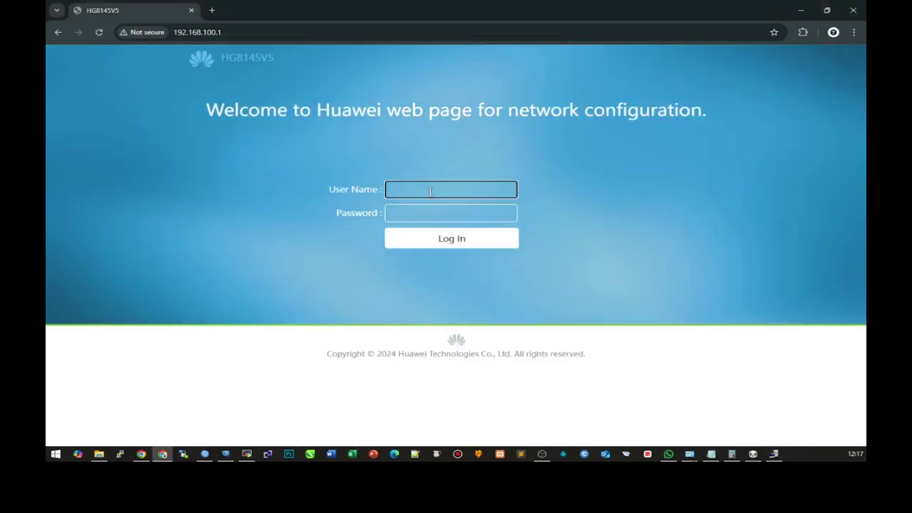
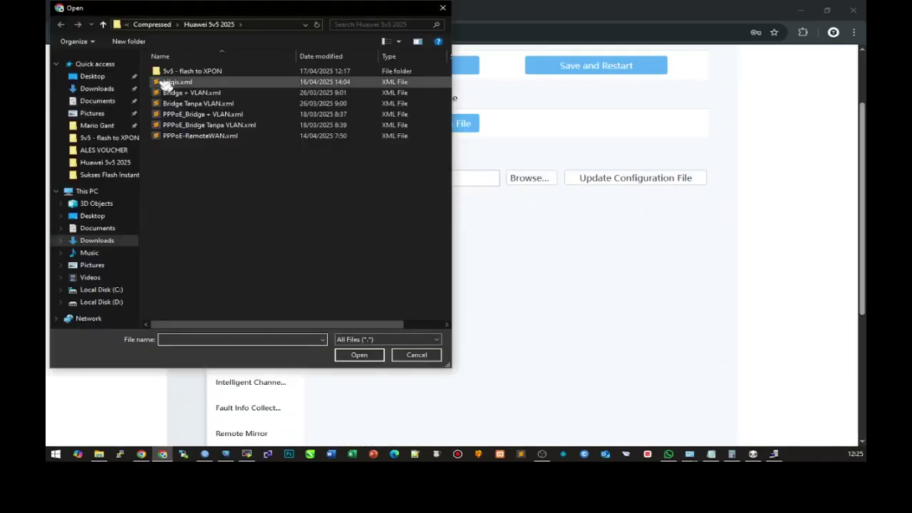
- Pick hw_ctree.xml from the Downloads folder as the configuration file
{"action": "left_click", "coordinate": [107, 88]}
{"action": "left_click", "coordinate": [185, 81]}
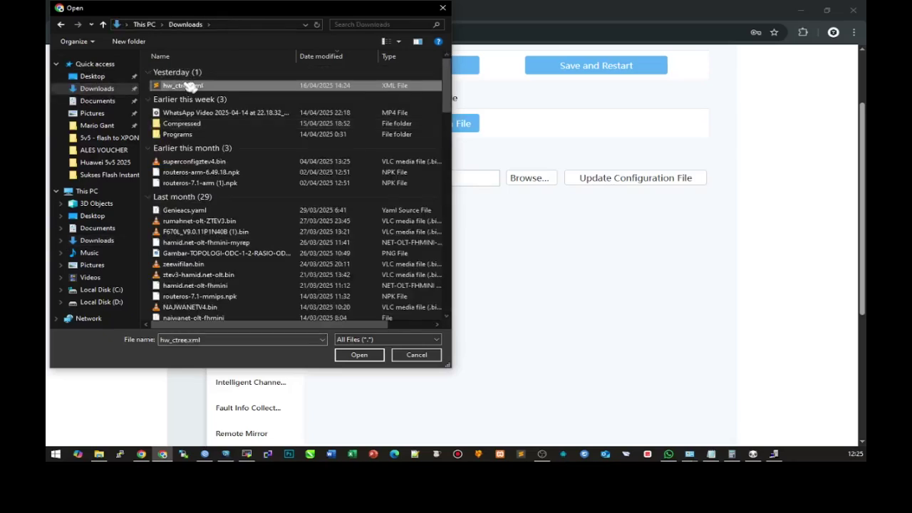
{"action": "left_click", "coordinate": [359, 354]}
- Upload the configuration file and confirm the update so the router restarts
{"action": "left_click", "coordinate": [602, 182]}
{"action": "left_click", "coordinate": [505, 109]}
{"action": "scroll", "coordinate": [553, 252], "scroll_direction": "down", "scroll_amount": 4}
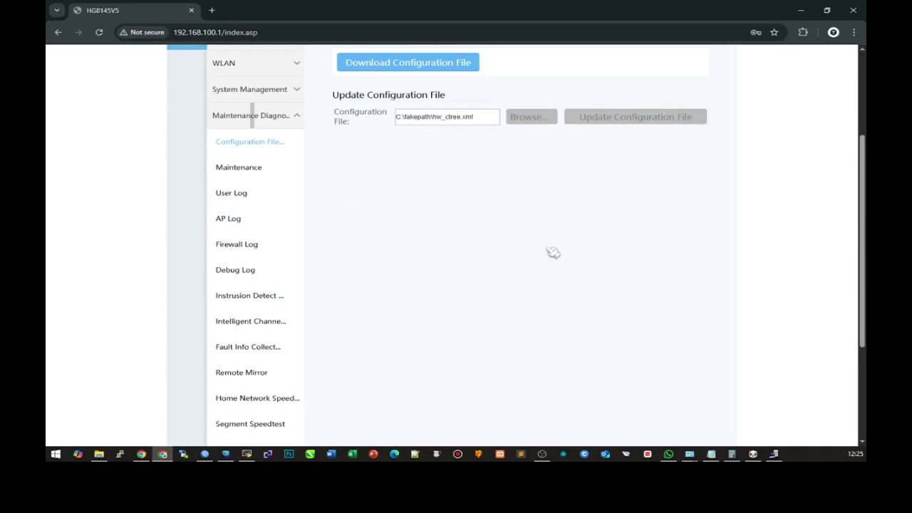
{"action": "scroll", "coordinate": [553, 252], "scroll_direction": "up", "scroll_amount": 4}
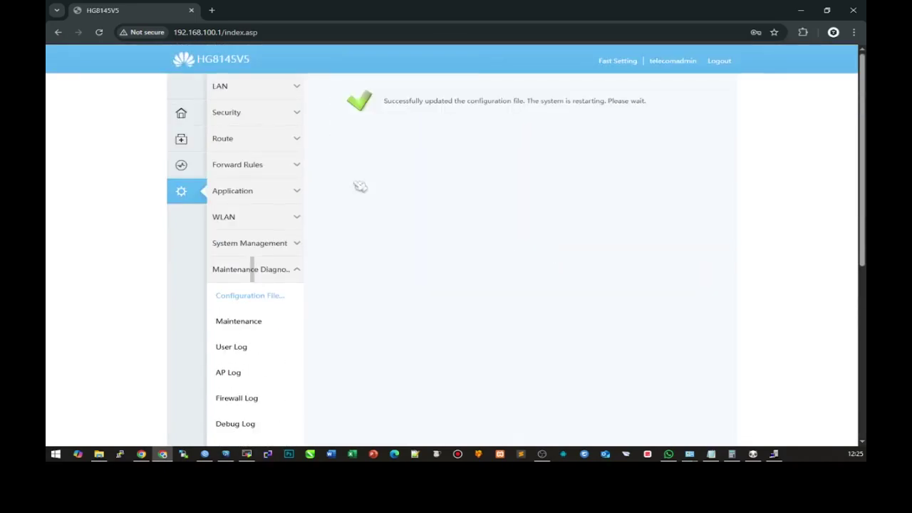
- Try the Status > WAN page during the restart, then switch to the other browser window
{"action": "left_click", "coordinate": [181, 165]}
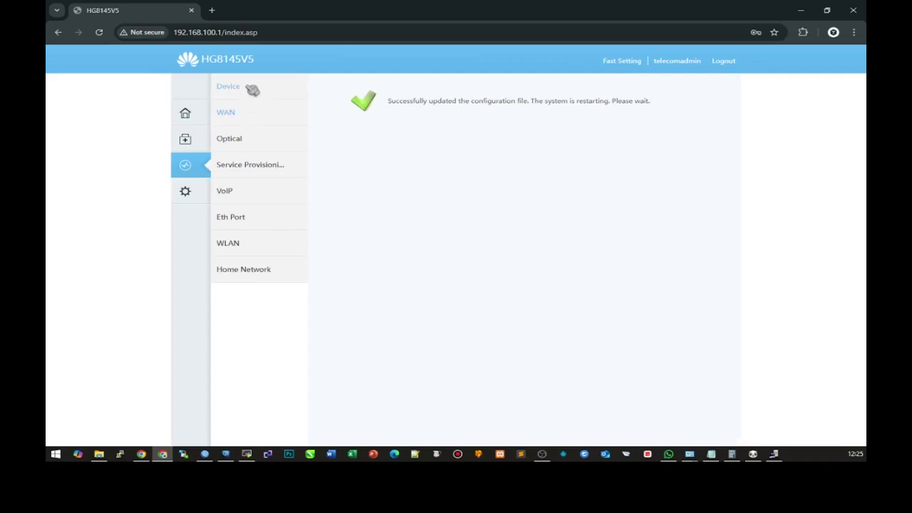
{"action": "left_click", "coordinate": [252, 89]}
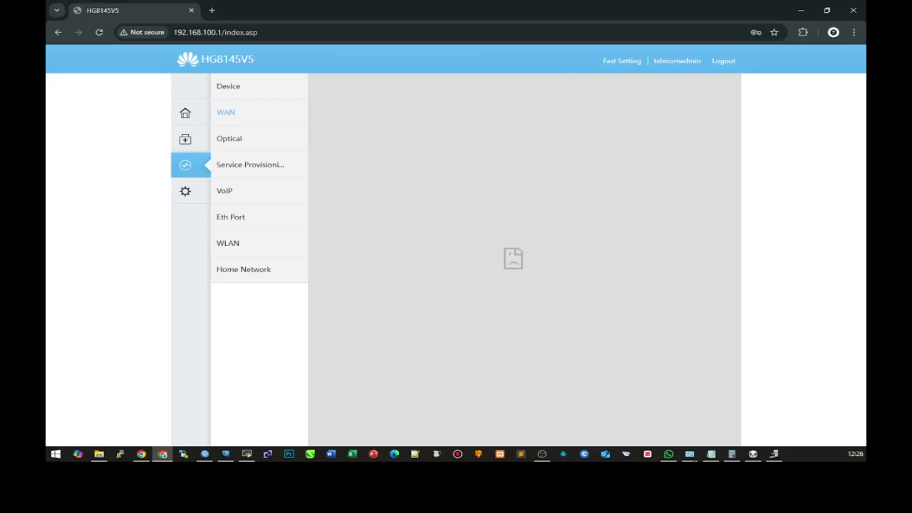
{"action": "key", "text": "alt+Tab"}
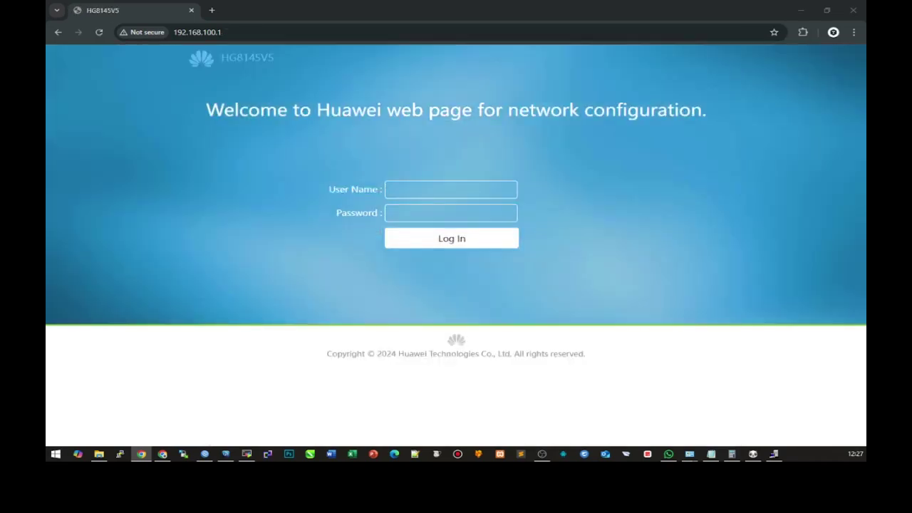
- Log back in with the admin user name and password
{"action": "left_click", "coordinate": [421, 187]}
{"action": "type", "text": "telecomadmin"}
{"action": "key", "text": "Tab"}
{"action": "type", "text": "admintelecom"}
{"action": "key", "text": "Return"}
- Dismiss the browser's password warning and open the WAN information page
{"action": "left_click", "coordinate": [236, 193]}
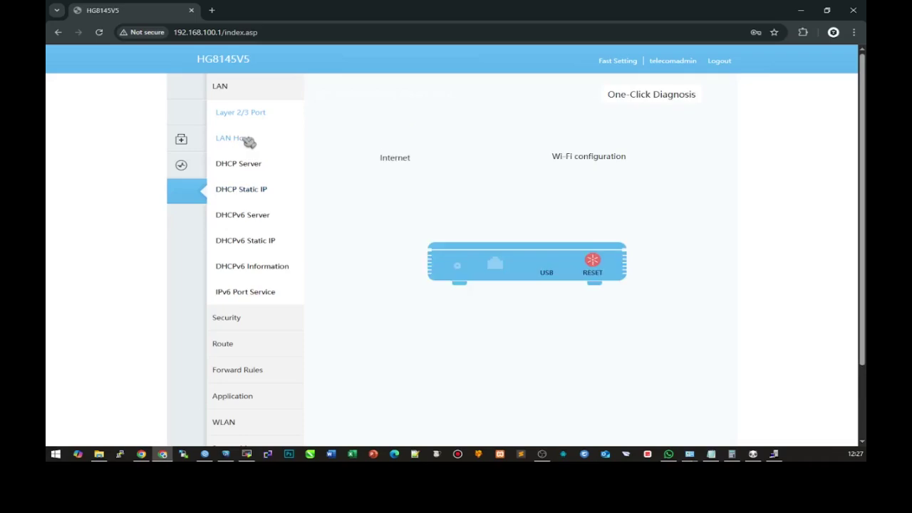
{"action": "left_click", "coordinate": [548, 177]}
{"action": "mouse_move", "coordinate": [184, 165]}
{"action": "left_click", "coordinate": [227, 114]}
- Show the WAN connection's details and screenshot the WAN table and details
{"action": "left_click", "coordinate": [395, 173]}
{"action": "scroll", "coordinate": [568, 211], "scroll_direction": "down", "scroll_amount": 1}
{"action": "scroll", "coordinate": [568, 211], "scroll_direction": "up", "scroll_amount": 1}
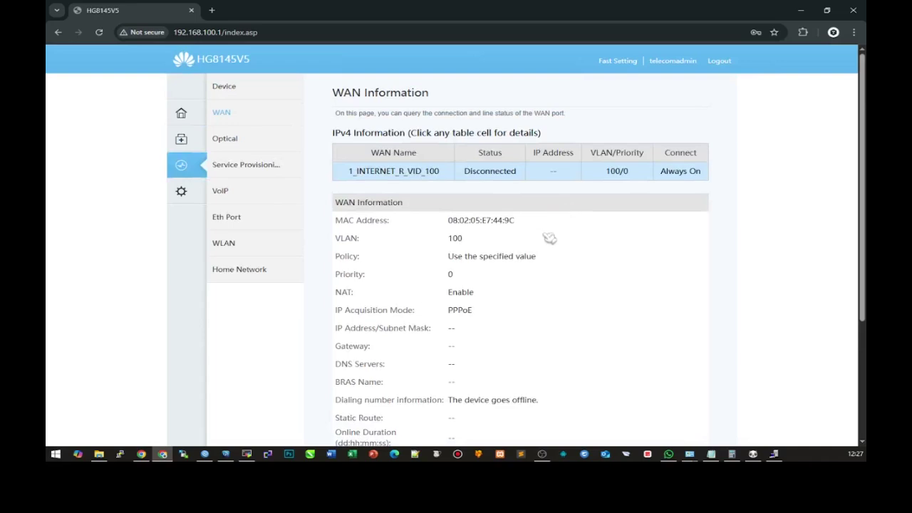
{"action": "key", "text": "Print"}
{"action": "left_click_drag", "start_coordinate": [320, 107], "coordinate": [708, 358]}
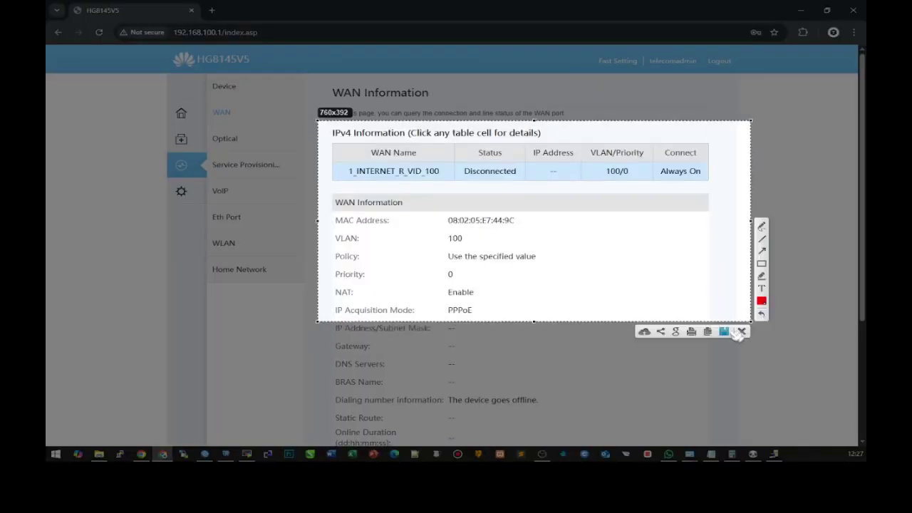
{"action": "left_click", "coordinate": [723, 337]}
- Go to Advanced > Security > WAN Access Control
{"action": "left_click", "coordinate": [181, 191]}
{"action": "left_click", "coordinate": [228, 315]}
{"action": "left_click", "coordinate": [260, 319]}
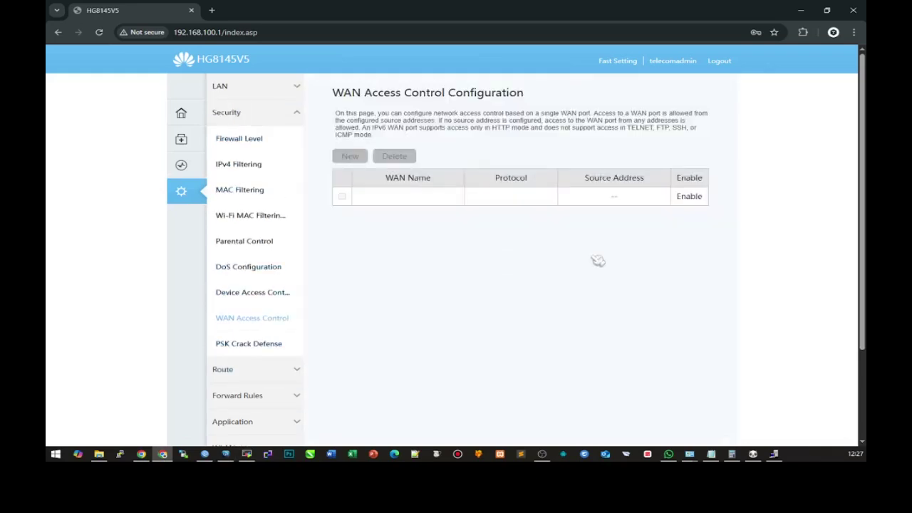
{"action": "left_click", "coordinate": [141, 454]}
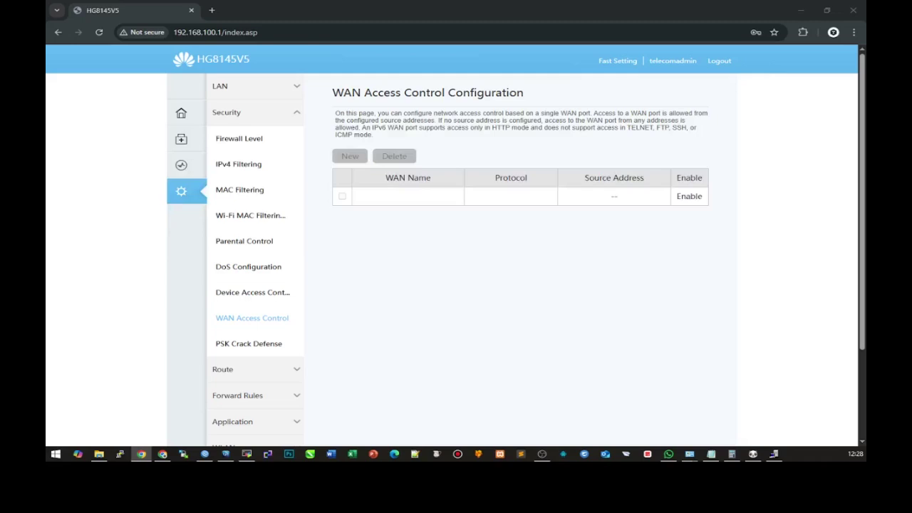
{"action": "key", "text": "Print"}
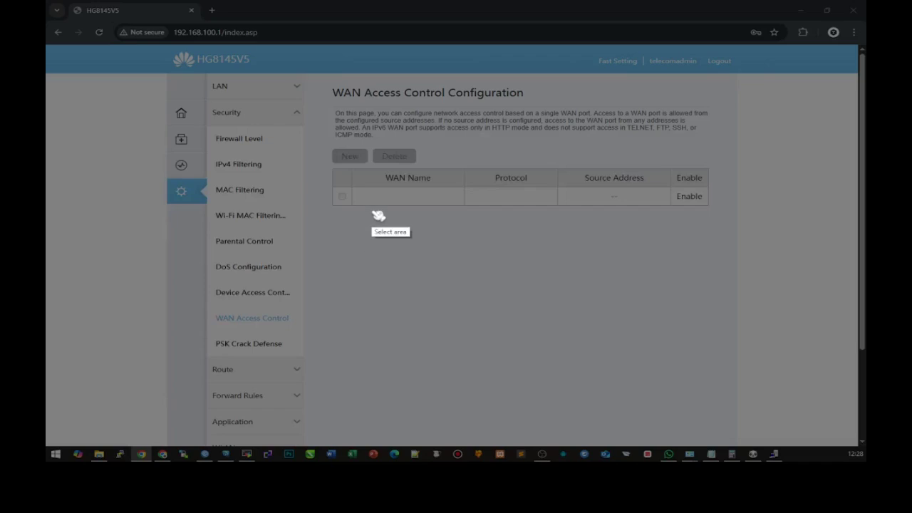
{"action": "left_click_drag", "start_coordinate": [162, 70], "coordinate": [729, 434]}
{"action": "left_click", "coordinate": [739, 377]}
{"action": "left_click_drag", "start_coordinate": [674, 189], "coordinate": [707, 204]}
{"action": "left_click", "coordinate": [739, 364]}
{"action": "left_click_drag", "start_coordinate": [576, 384], "coordinate": [692, 213]}
{"action": "left_click", "coordinate": [685, 445]}
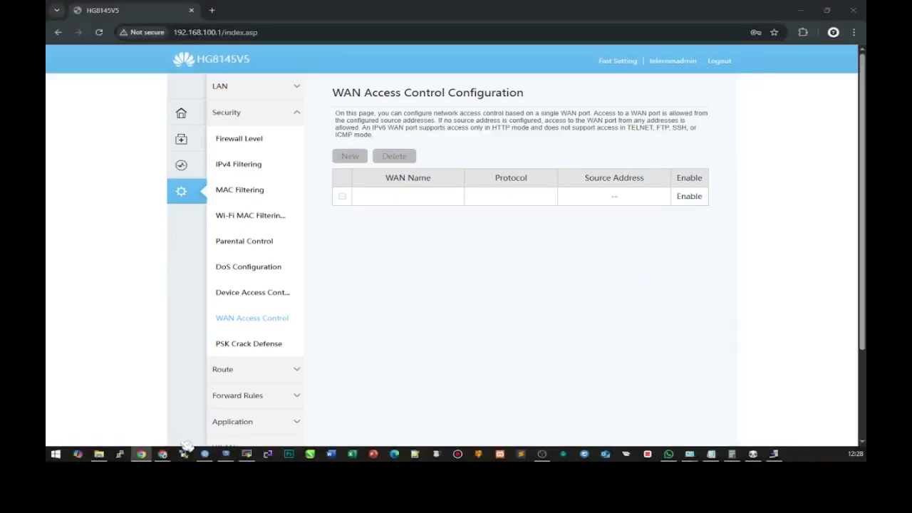